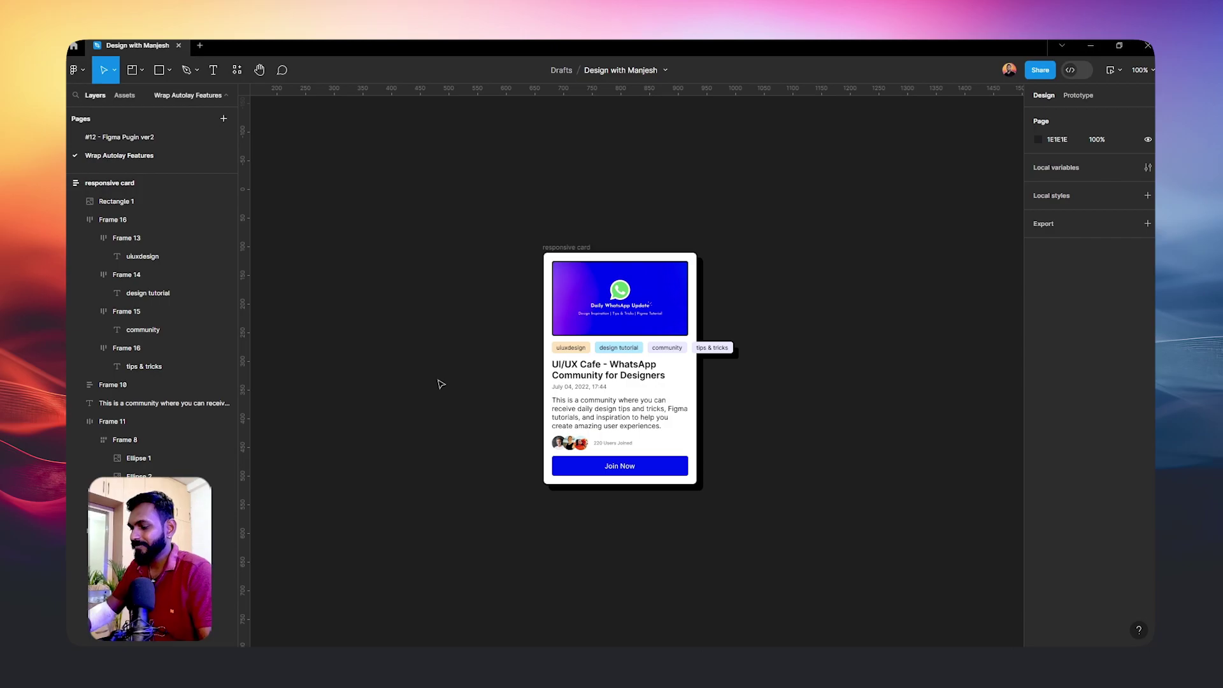
Zoom the canvas in from 100% to 200% on the responsive card.
key(ctrl+equal)
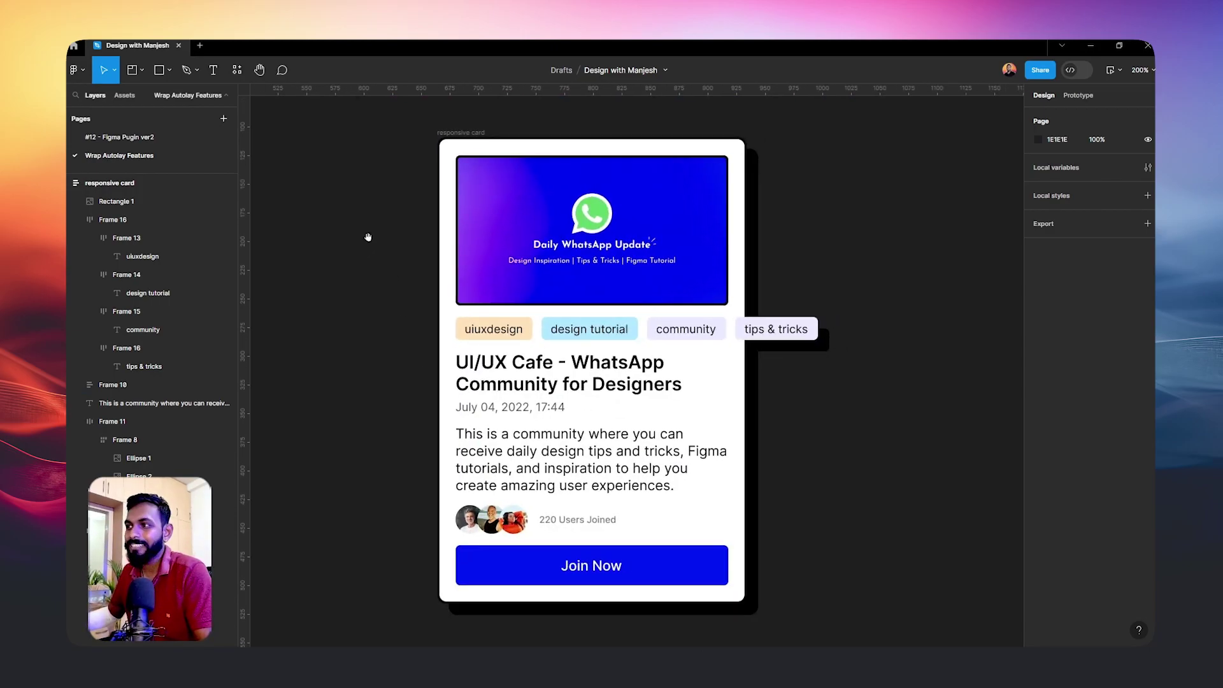
Resize the responsive card from 270 to 388 wide so all four tags fit inside.
click(456, 132)
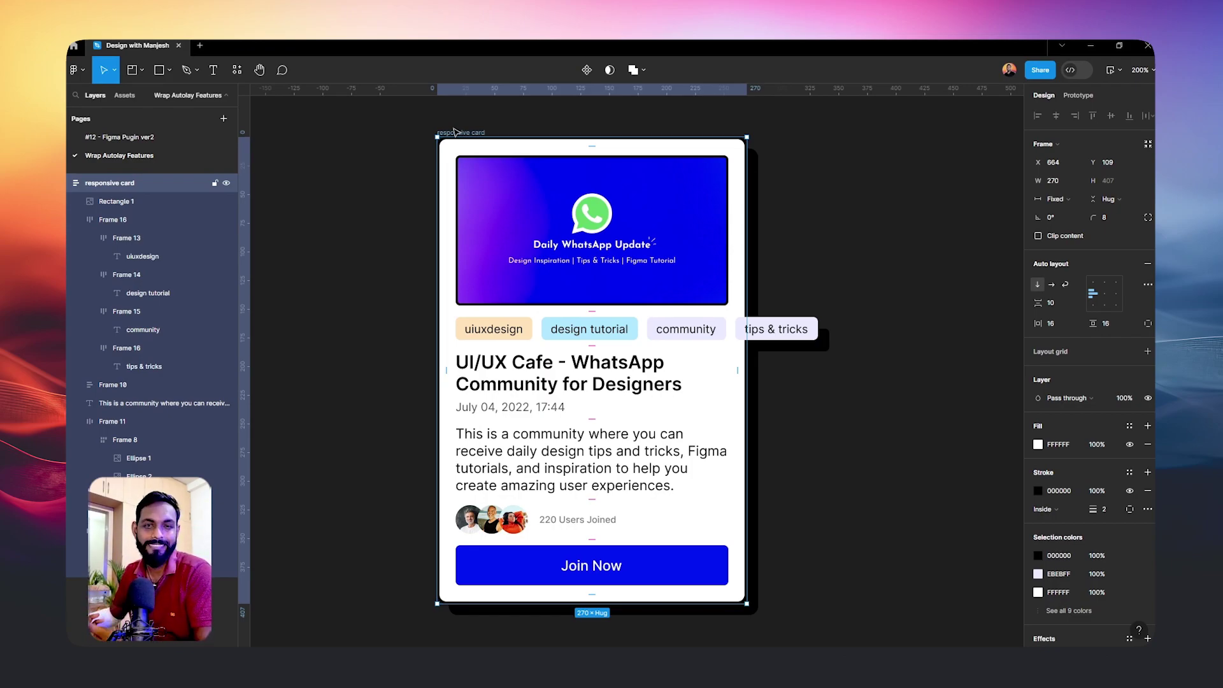
click(379, 172)
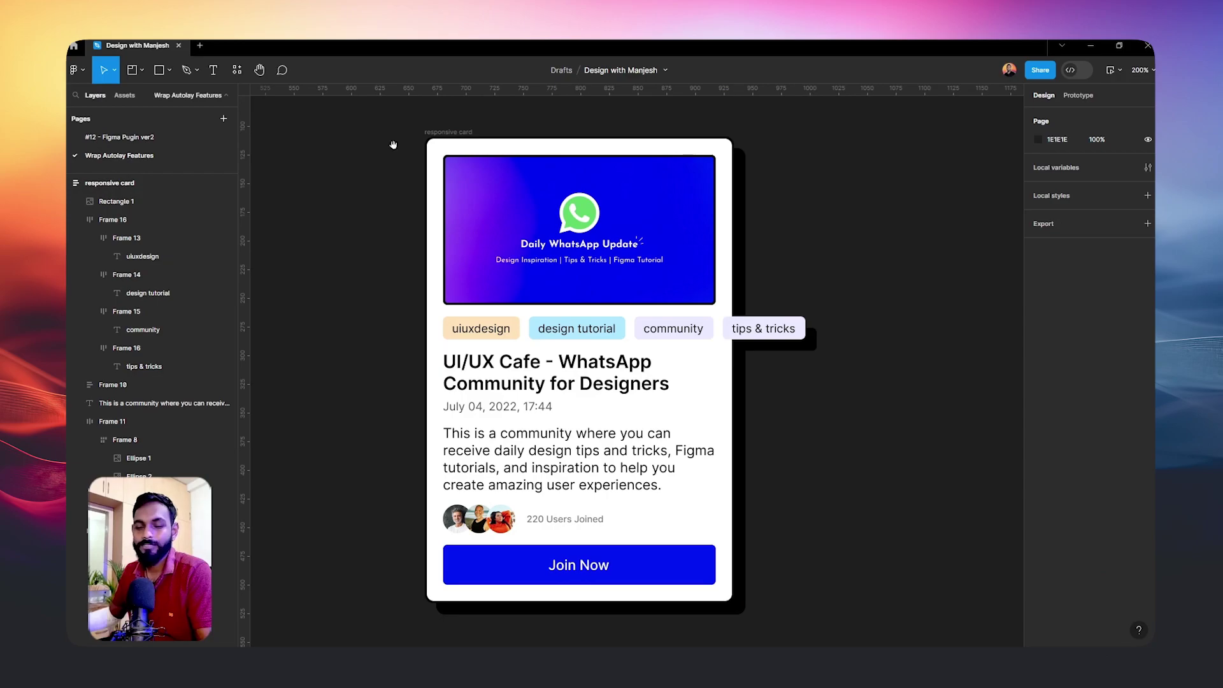
click(430, 132)
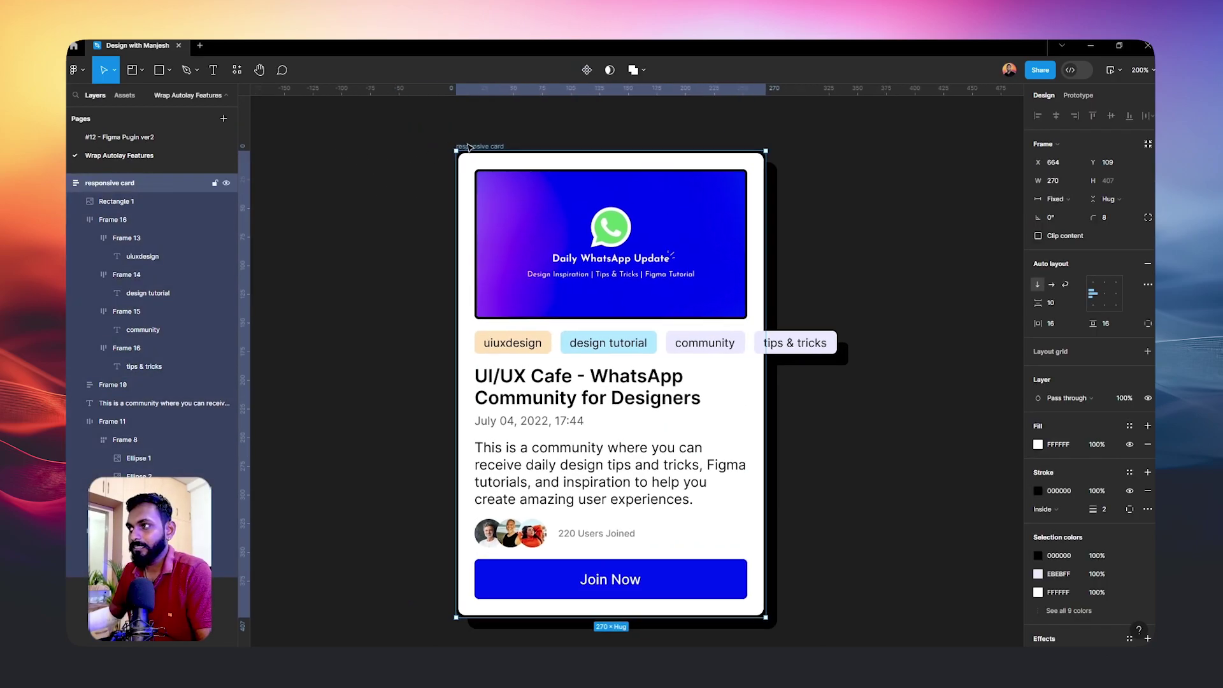
scroll(510, 156, right, 2)
key(Escape)
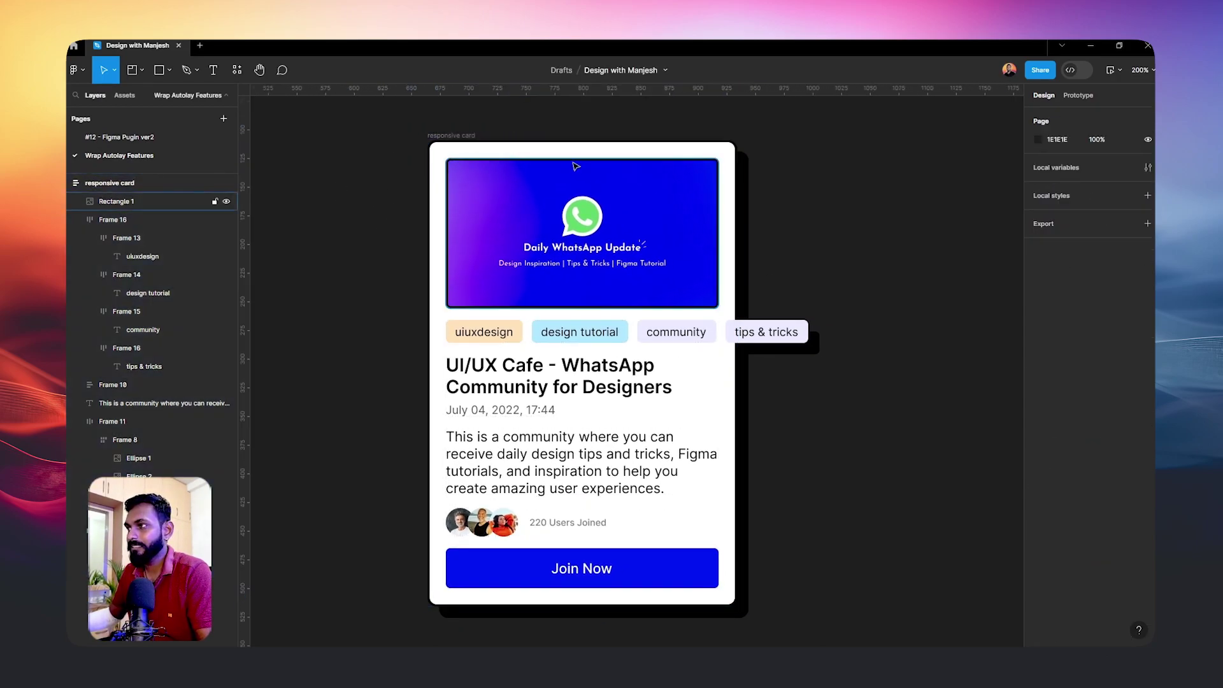
click(726, 376)
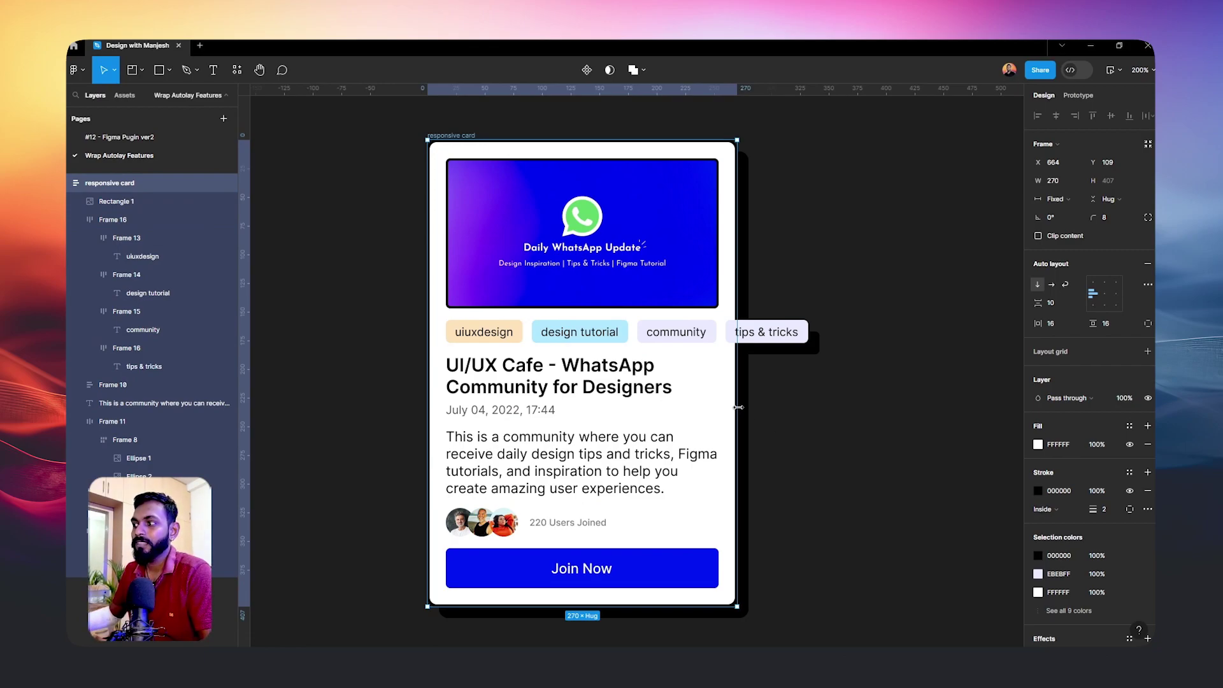
drag(738, 407, 860, 426)
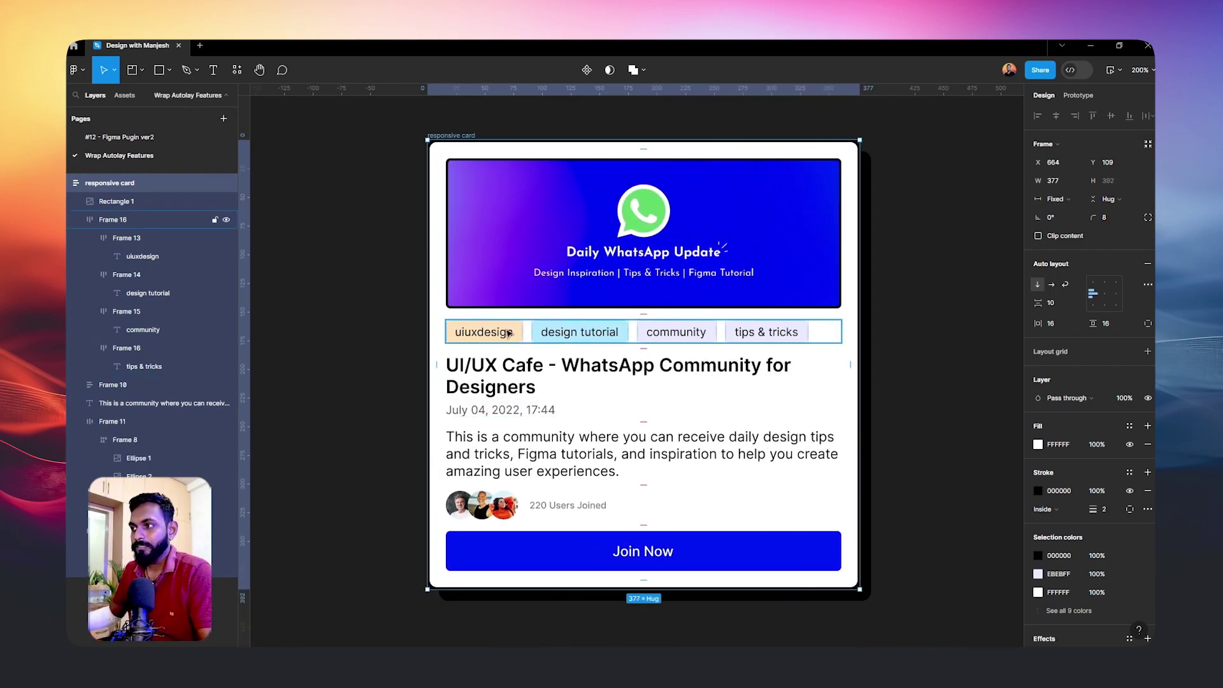
click(508, 334)
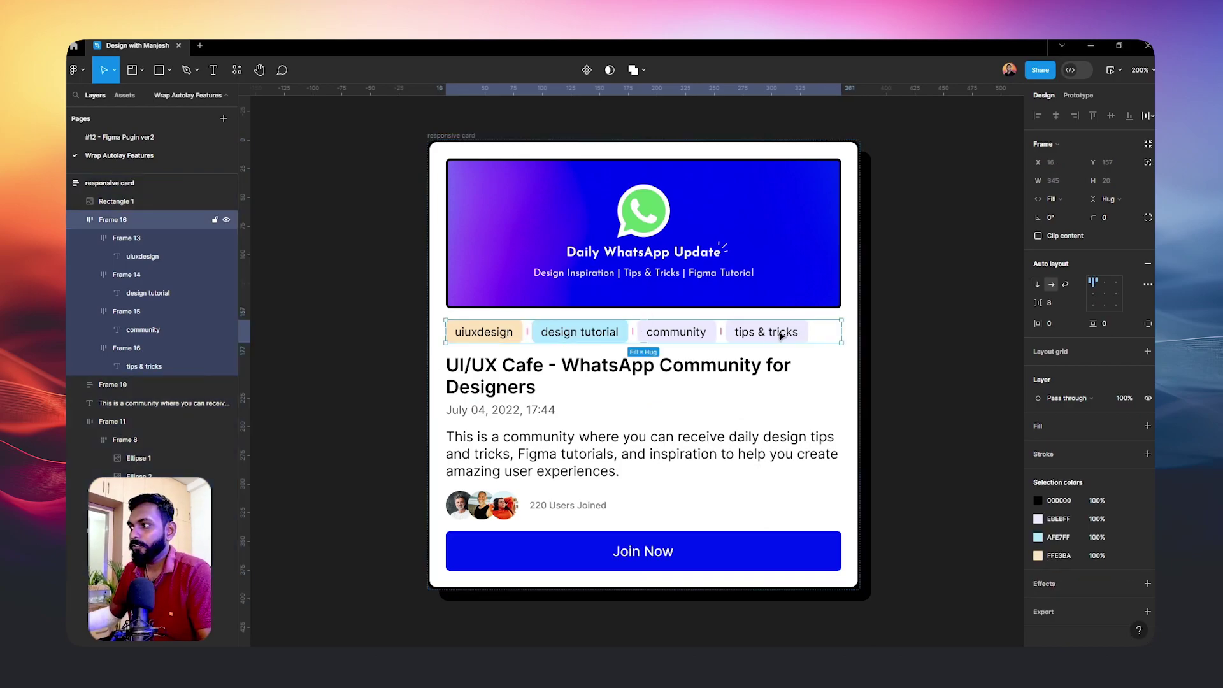
click(435, 145)
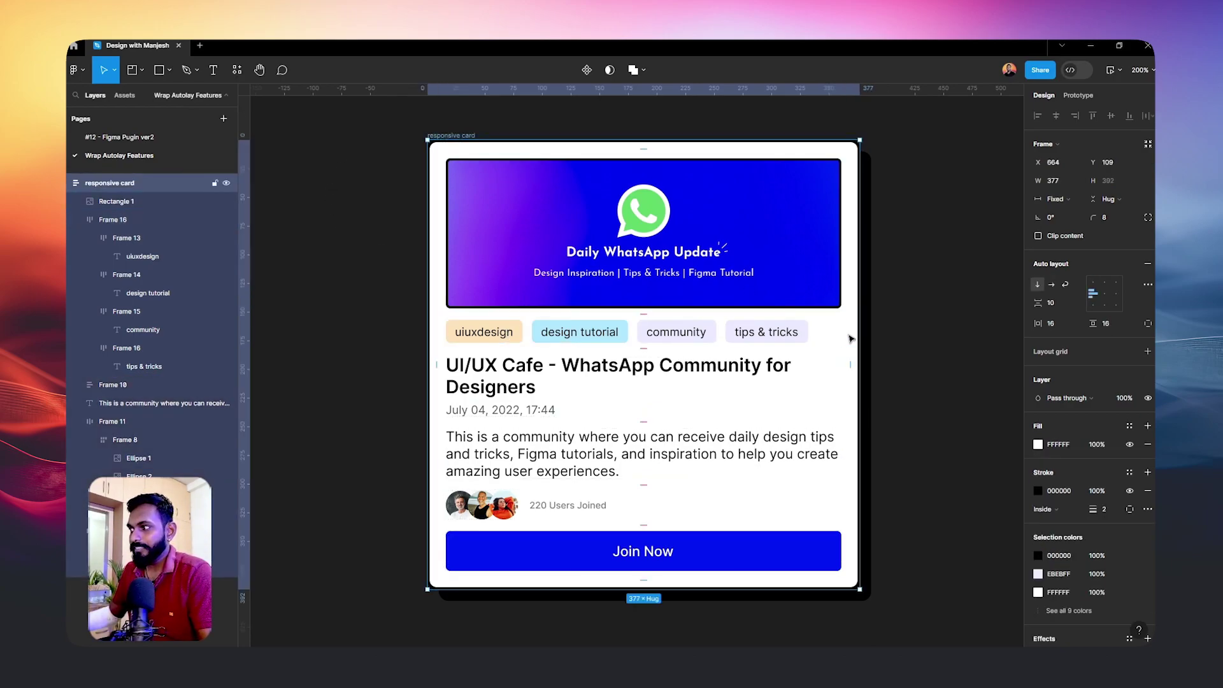
drag(855, 335, 873, 335)
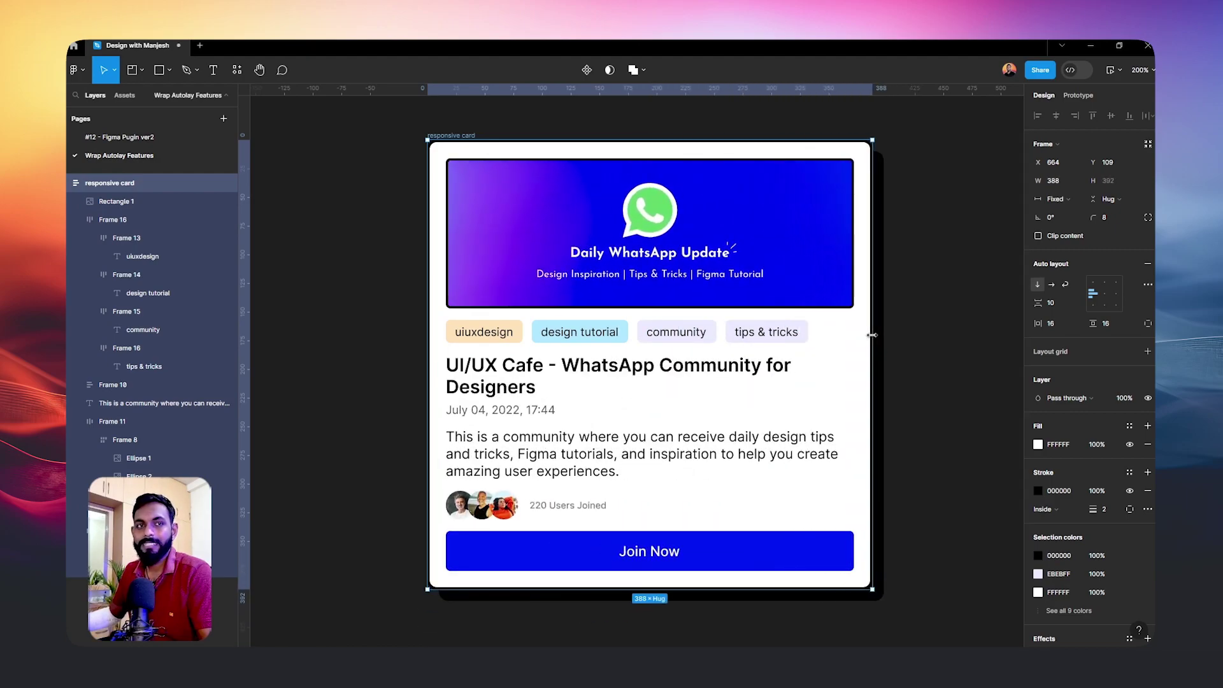
click(725, 336)
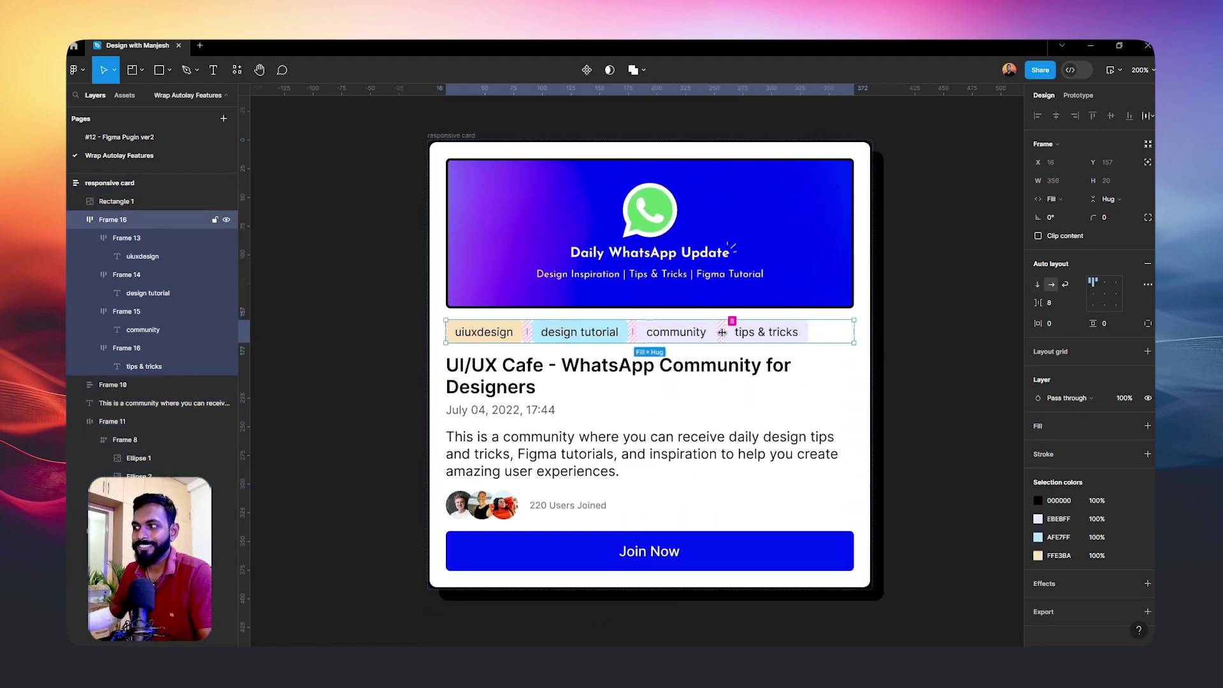
Turn on Wrap for the tag row Frame 16, testing by resizing the card between 263 and 360.
click(1067, 285)
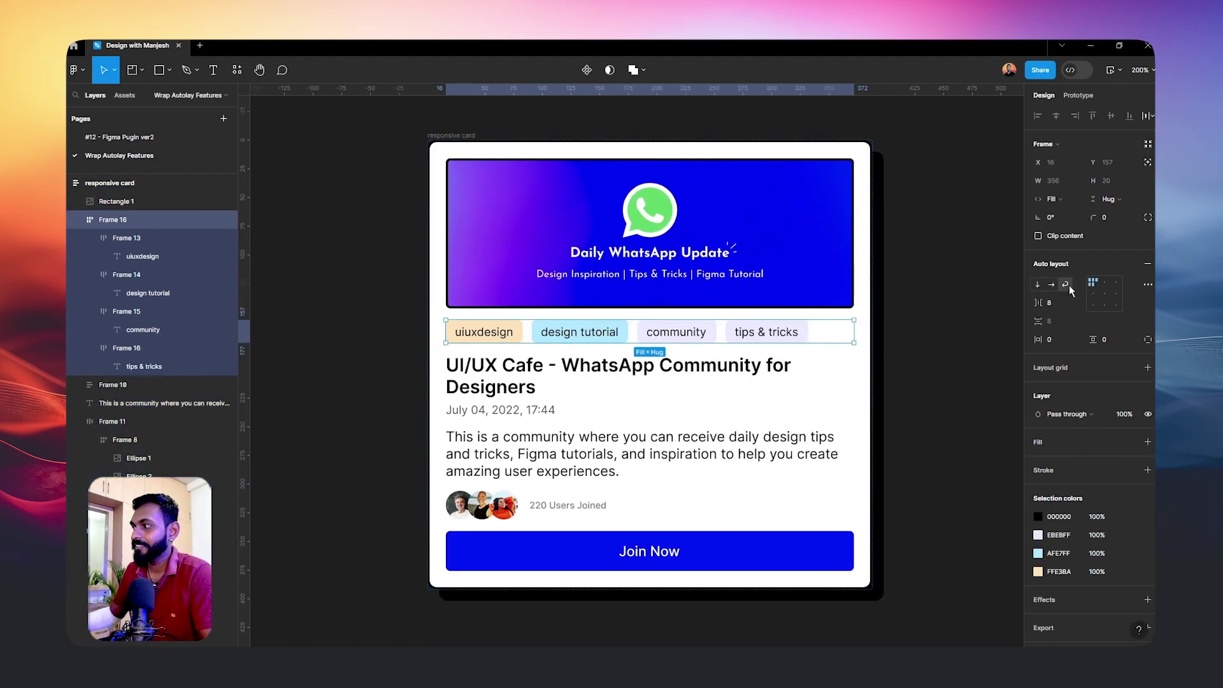
click(859, 323)
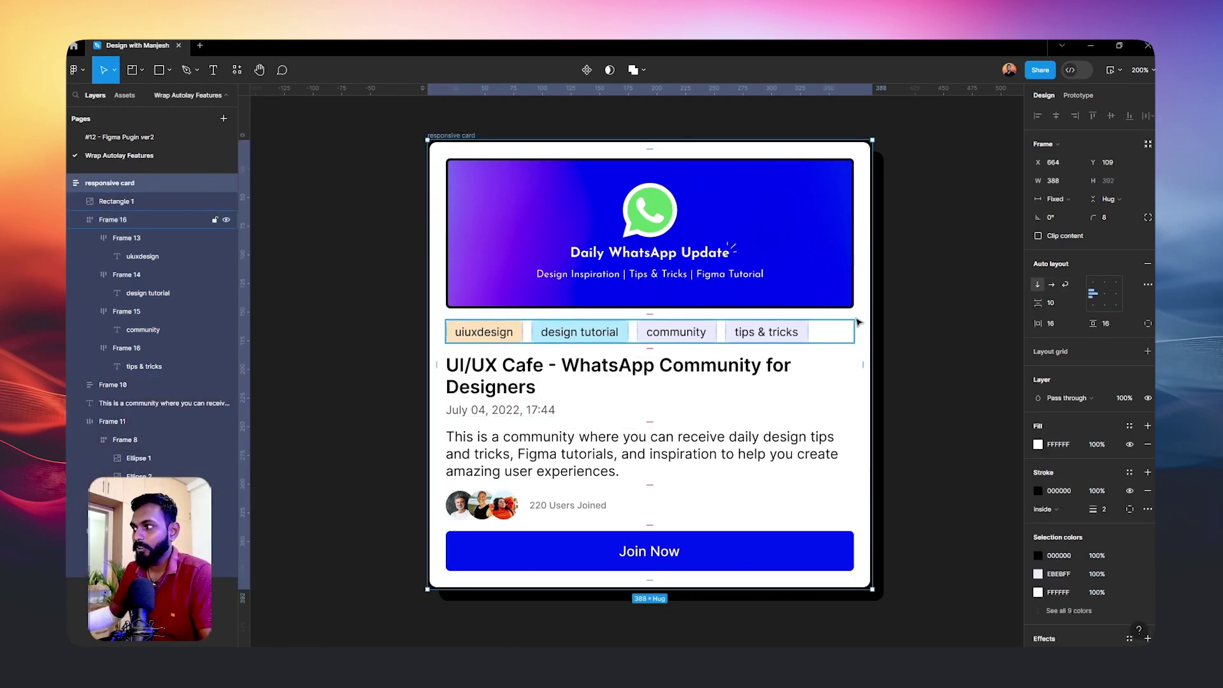
mouse_move(859, 323)
mouse_down()
mouse_move(690, 313)
mouse_move(727, 313)
mouse_up()
click(513, 349)
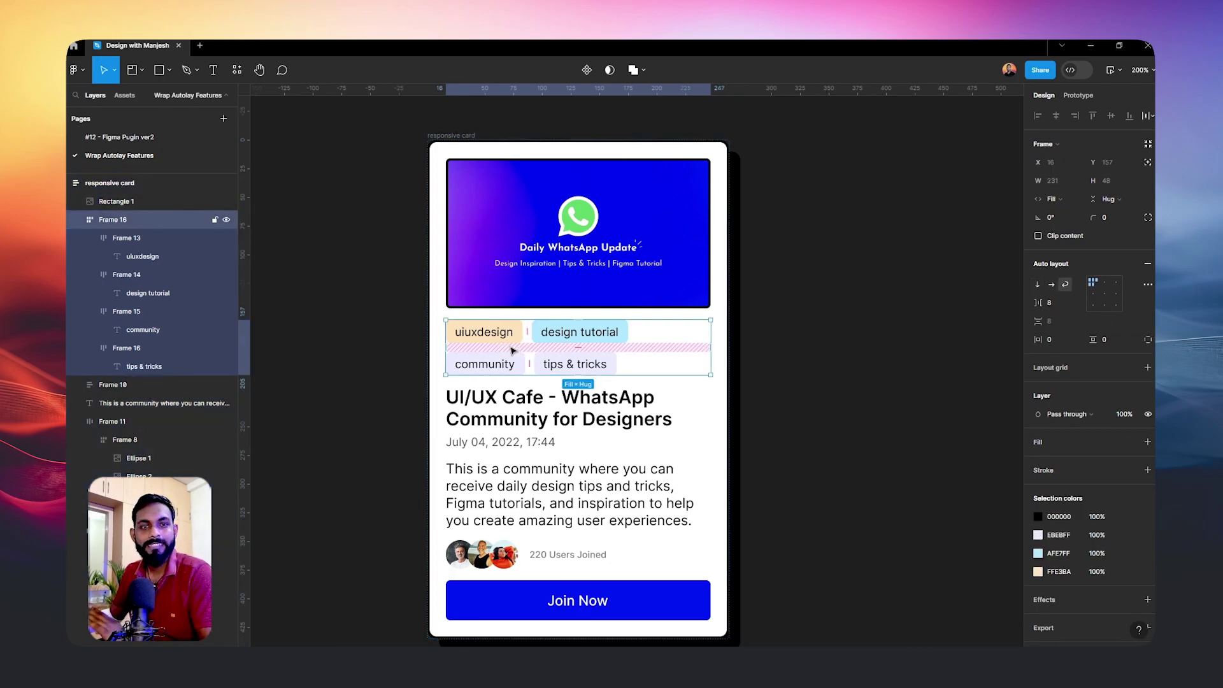
click(426, 135)
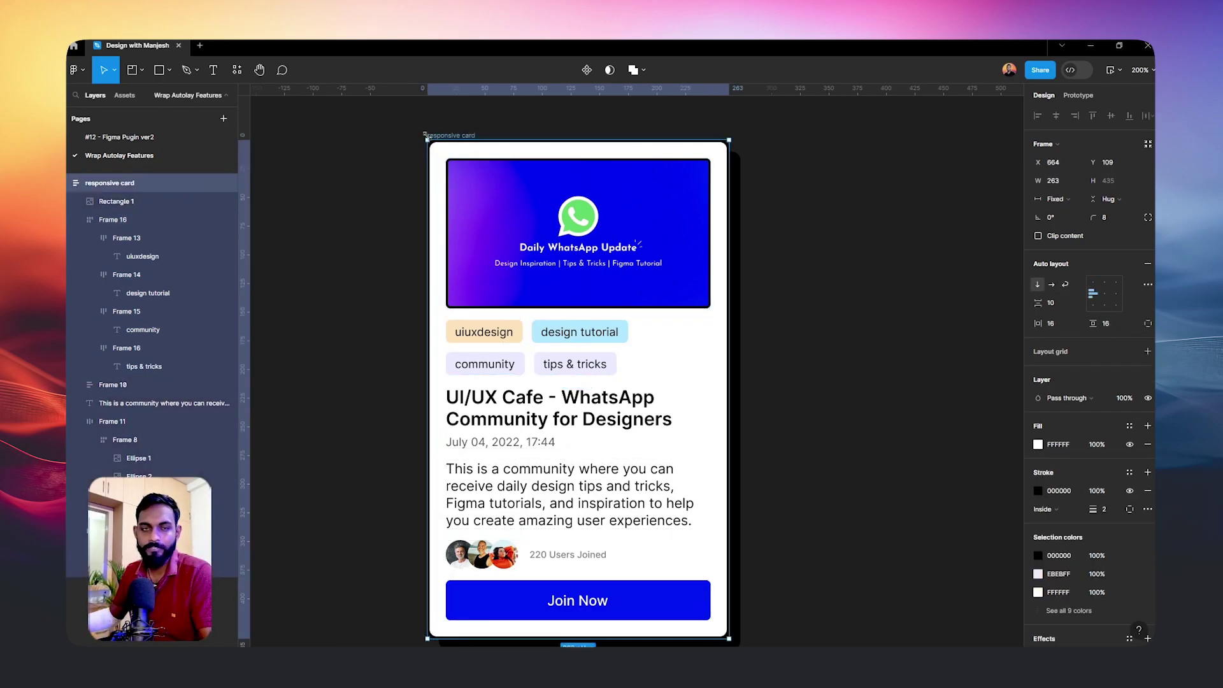
click(547, 341)
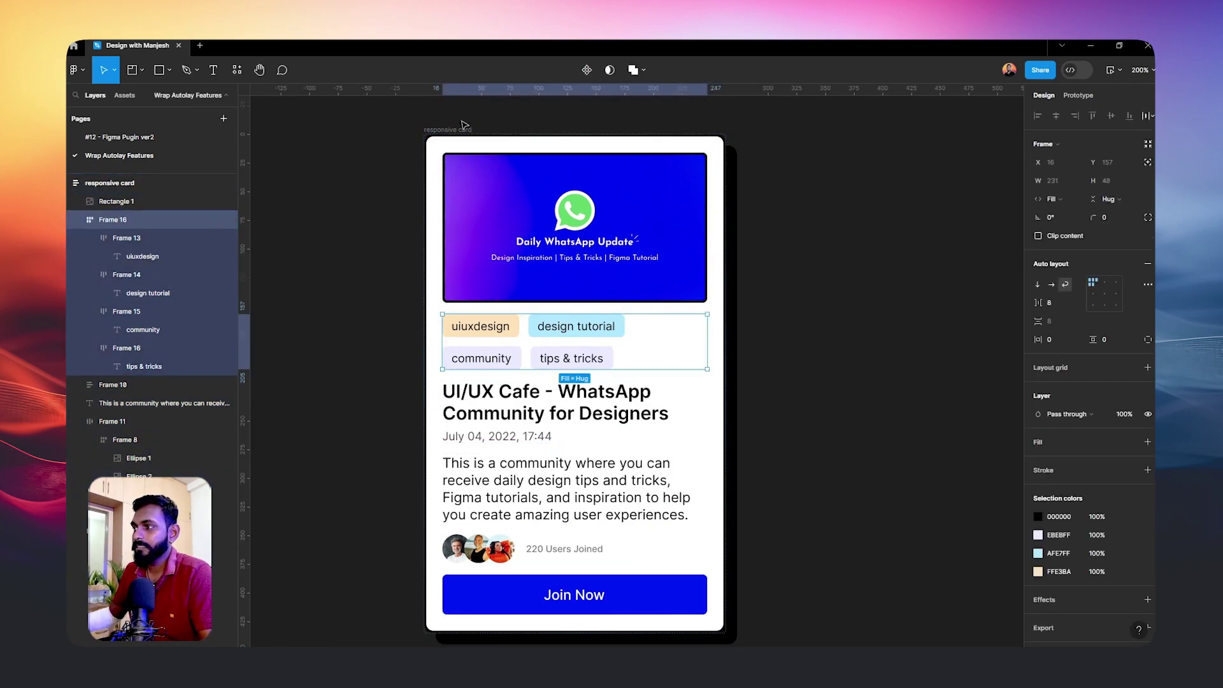
click(463, 128)
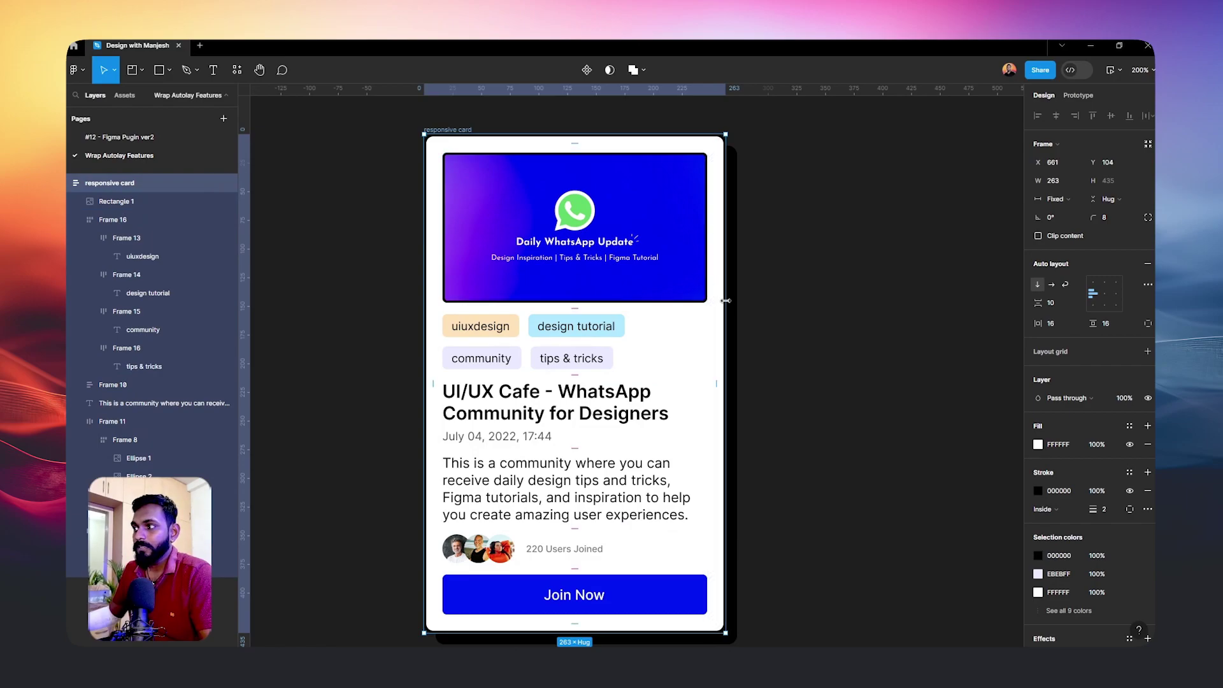
drag(726, 301, 837, 301)
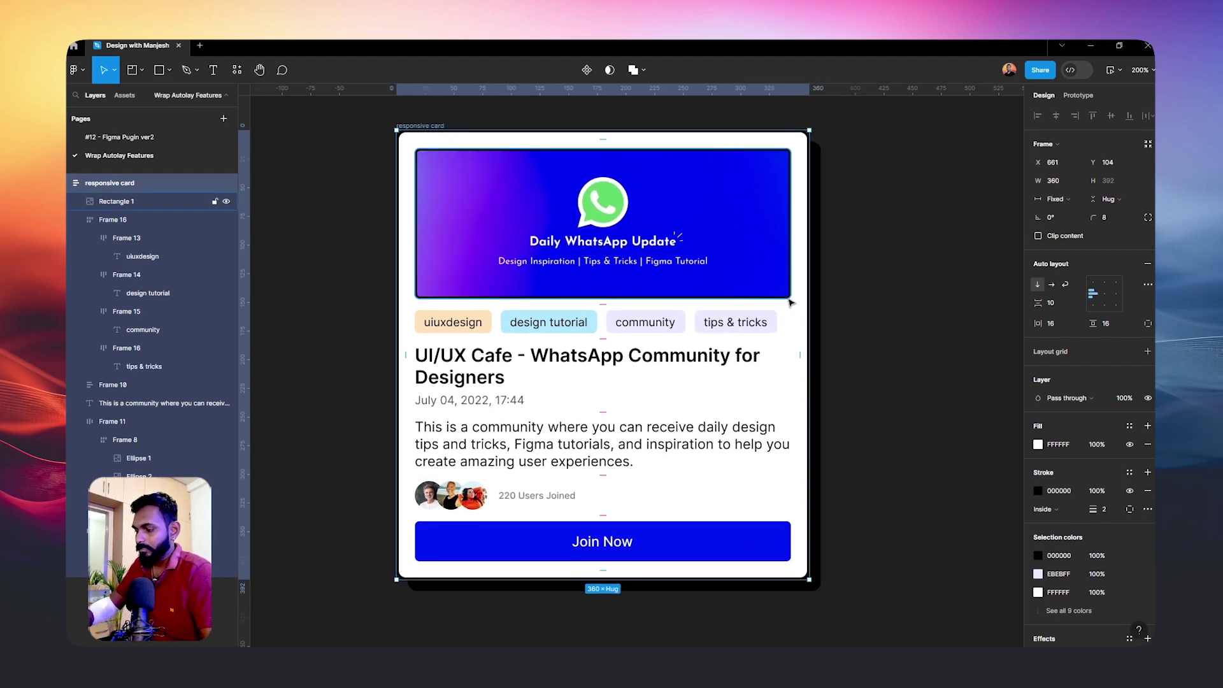
At 100% zoom, resize the card to 301 wide so 'tips & tricks' wraps to a second row.
key(shift+0)
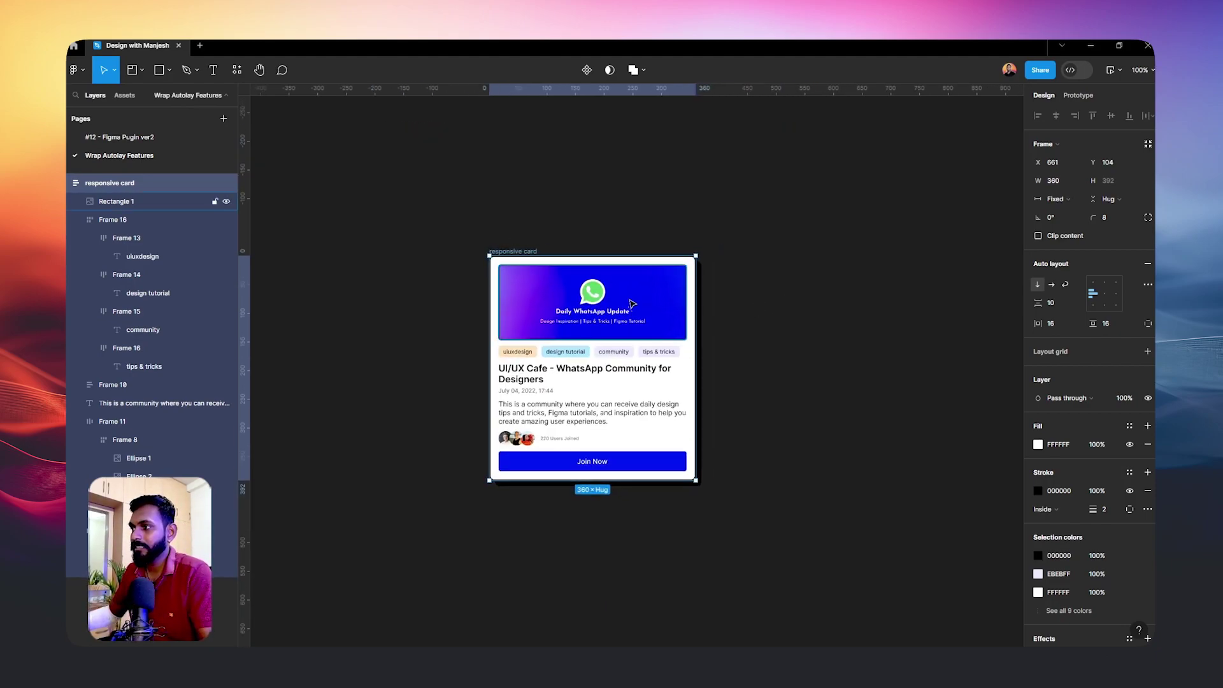
mouse_move(698, 327)
mouse_down()
mouse_move(984, 357)
mouse_move(524, 370)
mouse_move(592, 378)
mouse_move(549, 378)
mouse_up()
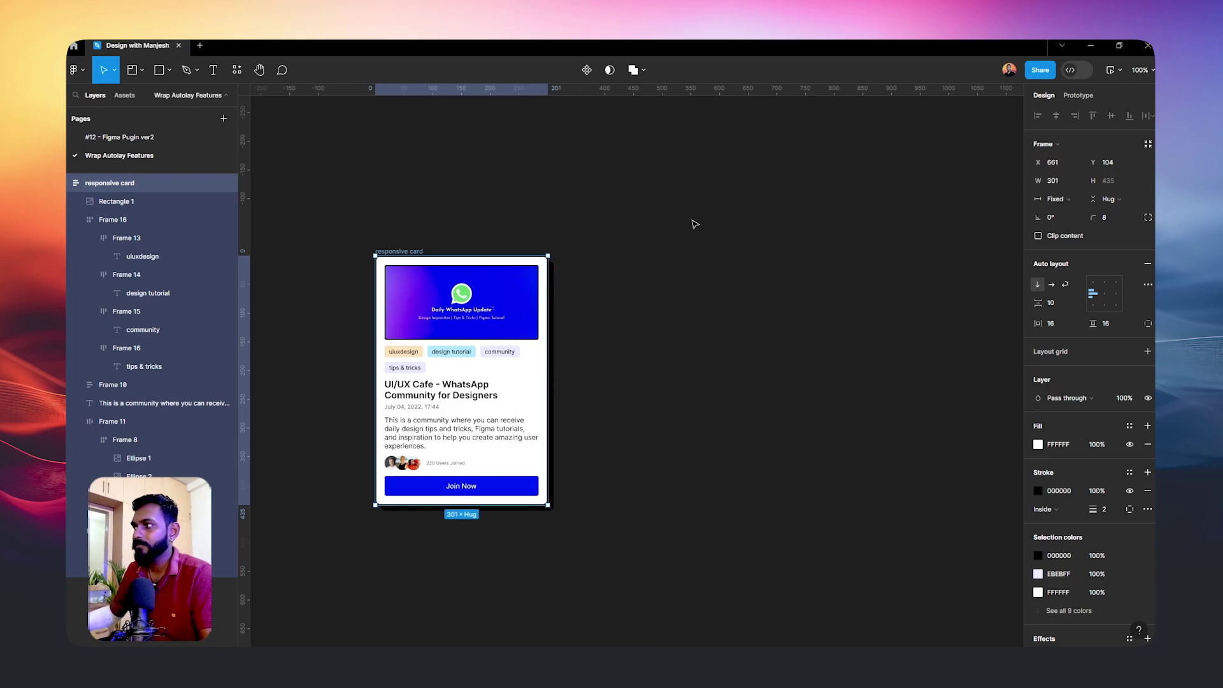
key(shift+1)
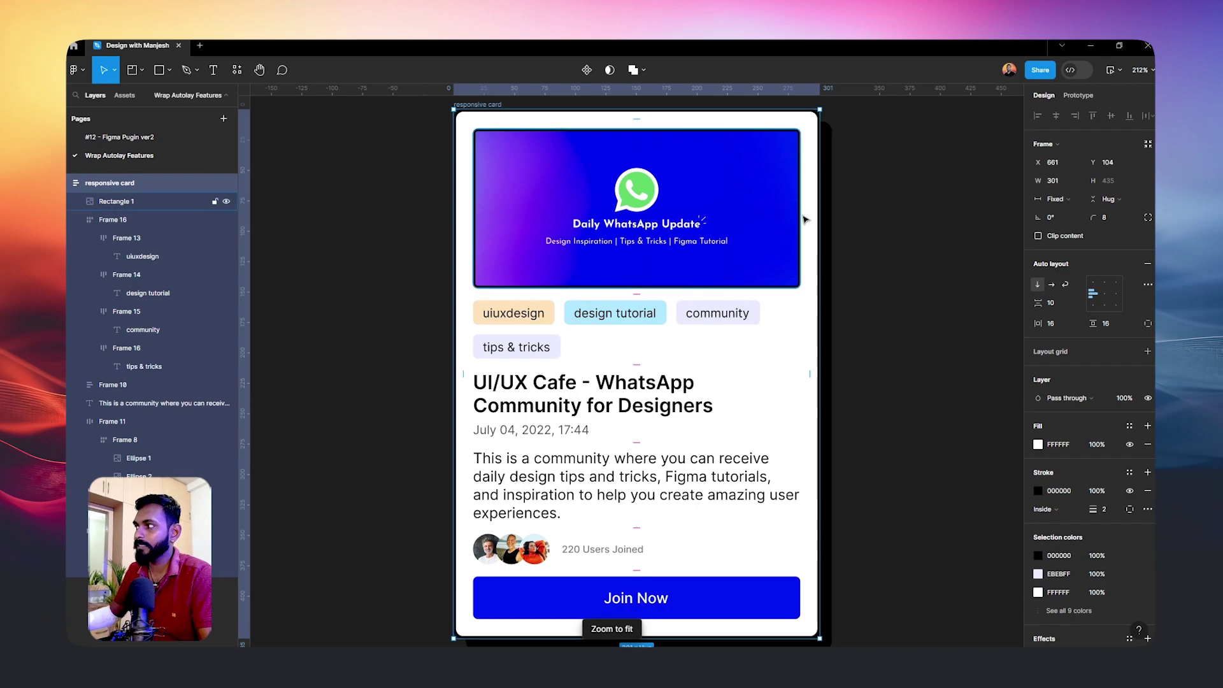
mouse_move(1056, 181)
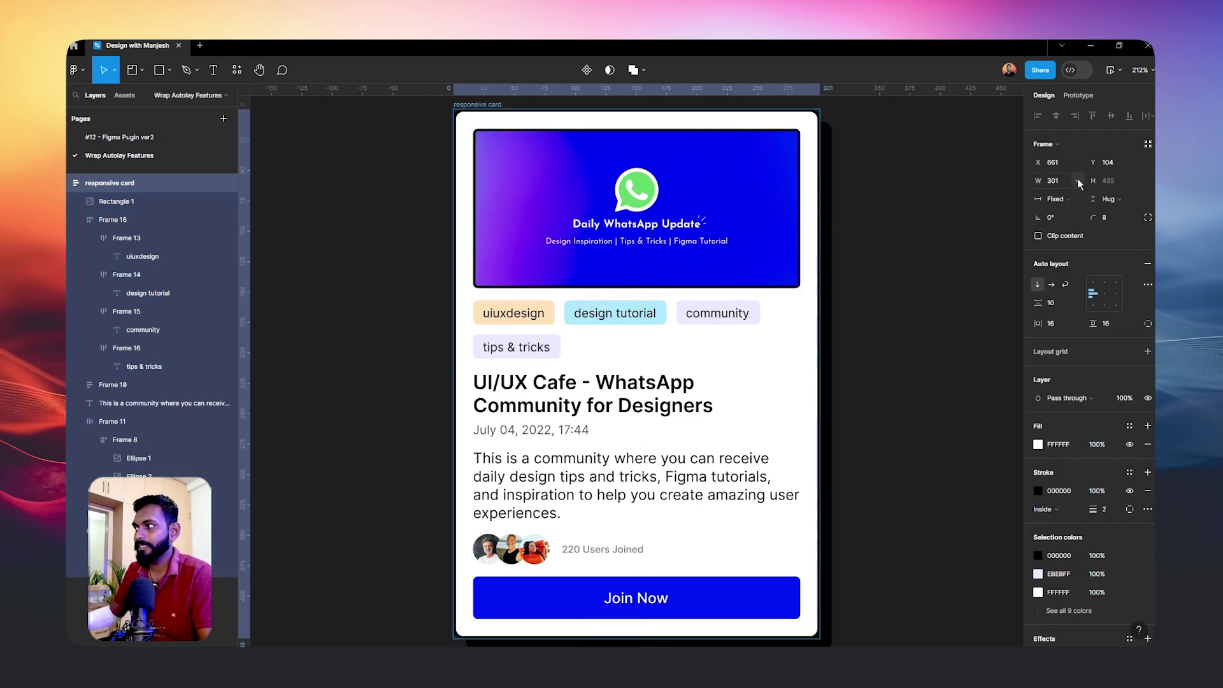
Add a 270 minimum width to the responsive card.
click(1078, 182)
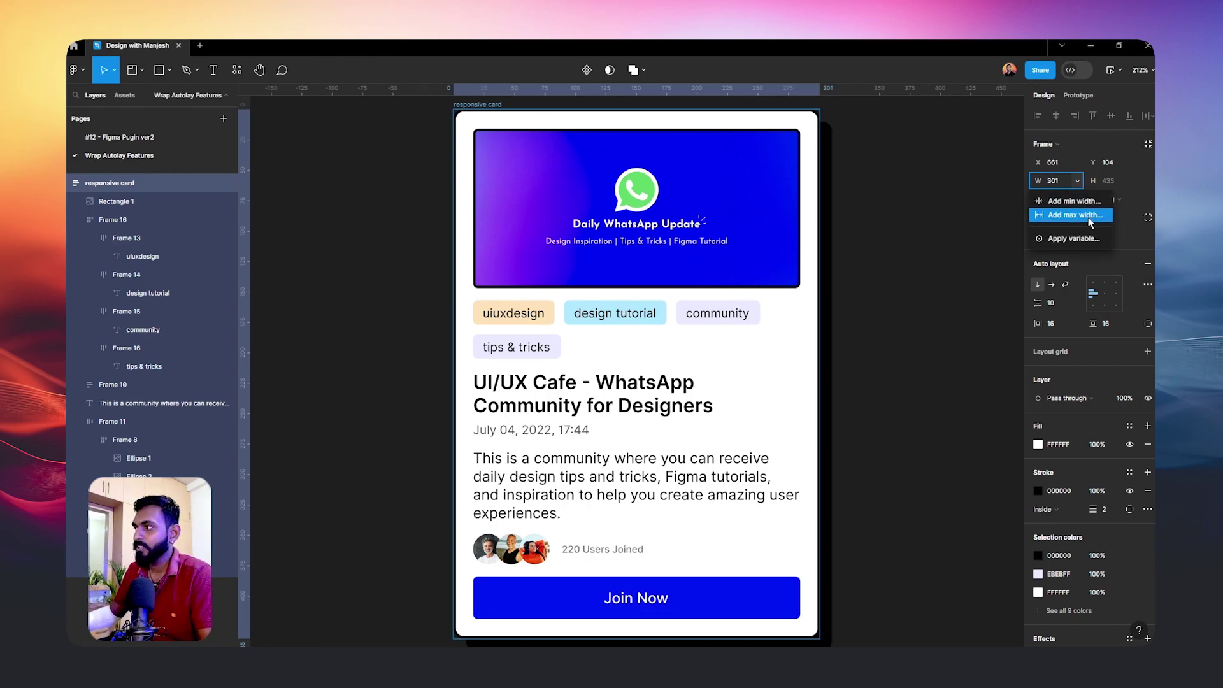
click(1082, 203)
text(2)
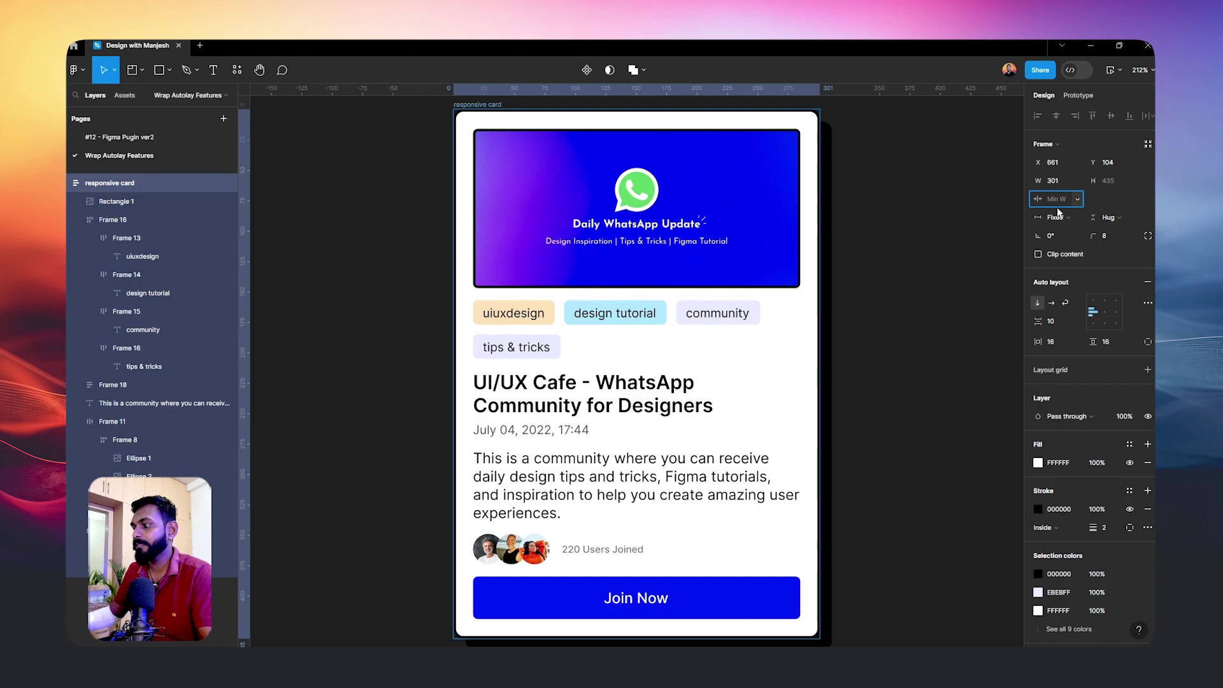
text(70)
key(Return)
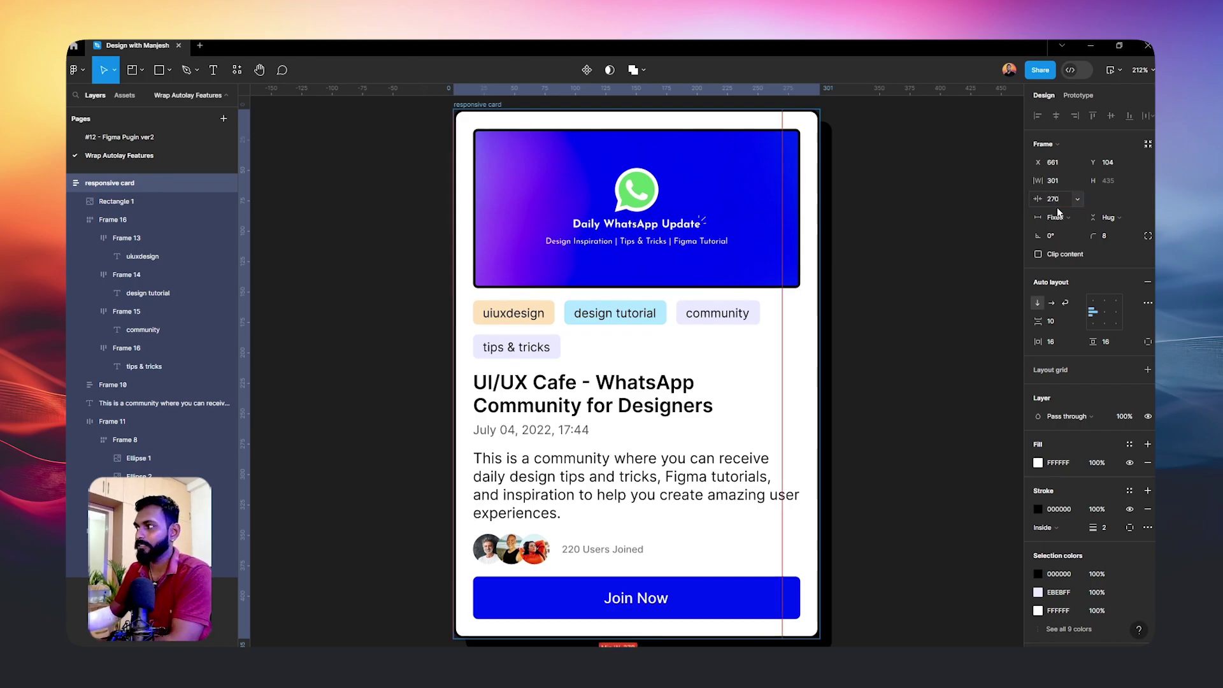
Drag the card narrower and wider to confirm it stops at the 270 minimum.
click(458, 106)
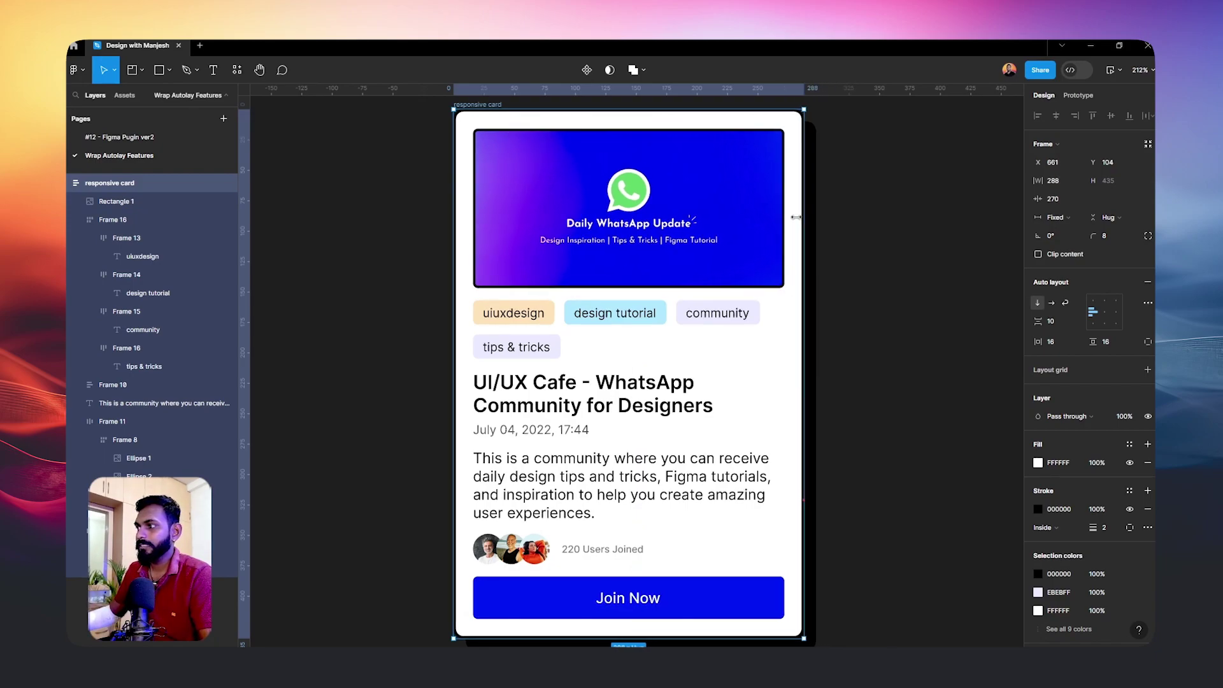
mouse_move(821, 217)
mouse_down()
mouse_move(567, 252)
mouse_move(721, 254)
mouse_up()
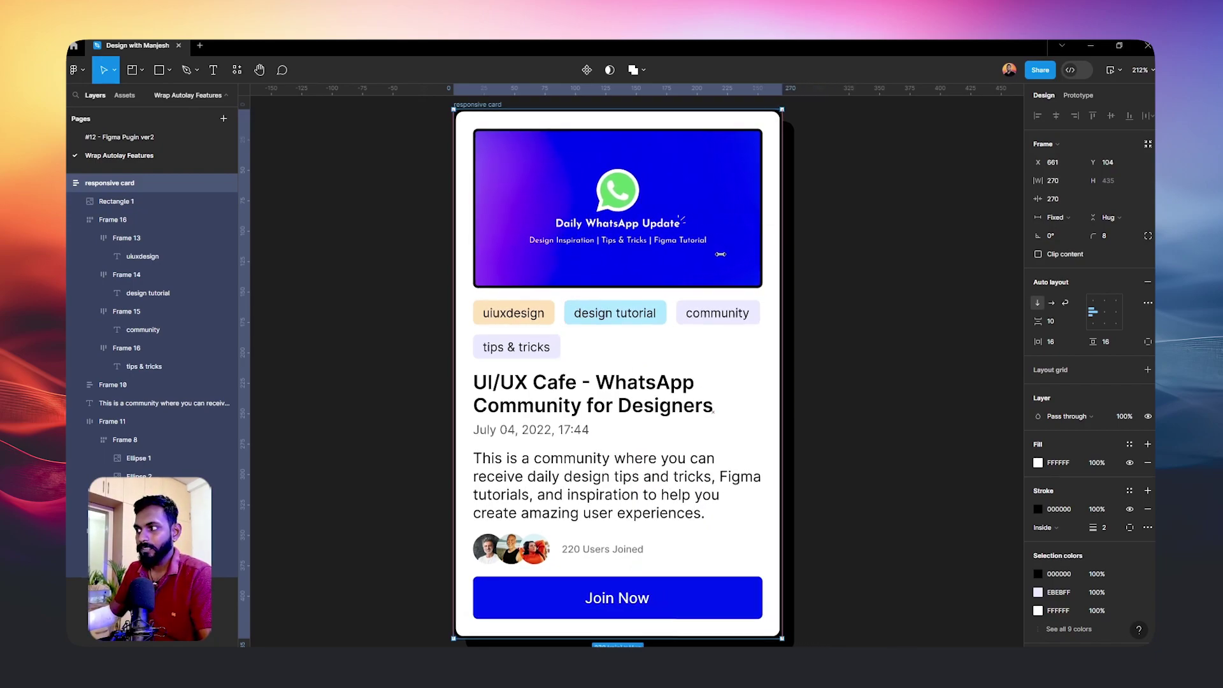
drag(361, 294, 556, 291)
drag(427, 303, 246, 305)
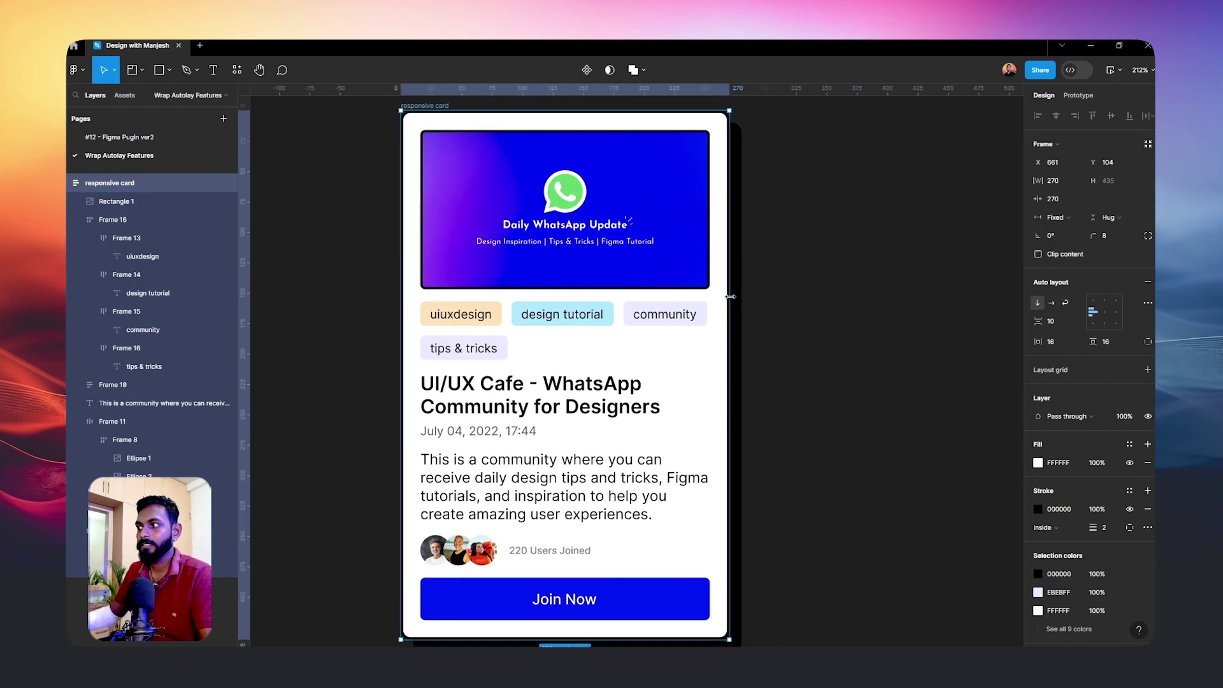
mouse_move(730, 303)
mouse_down()
mouse_move(909, 304)
mouse_move(704, 330)
mouse_up()
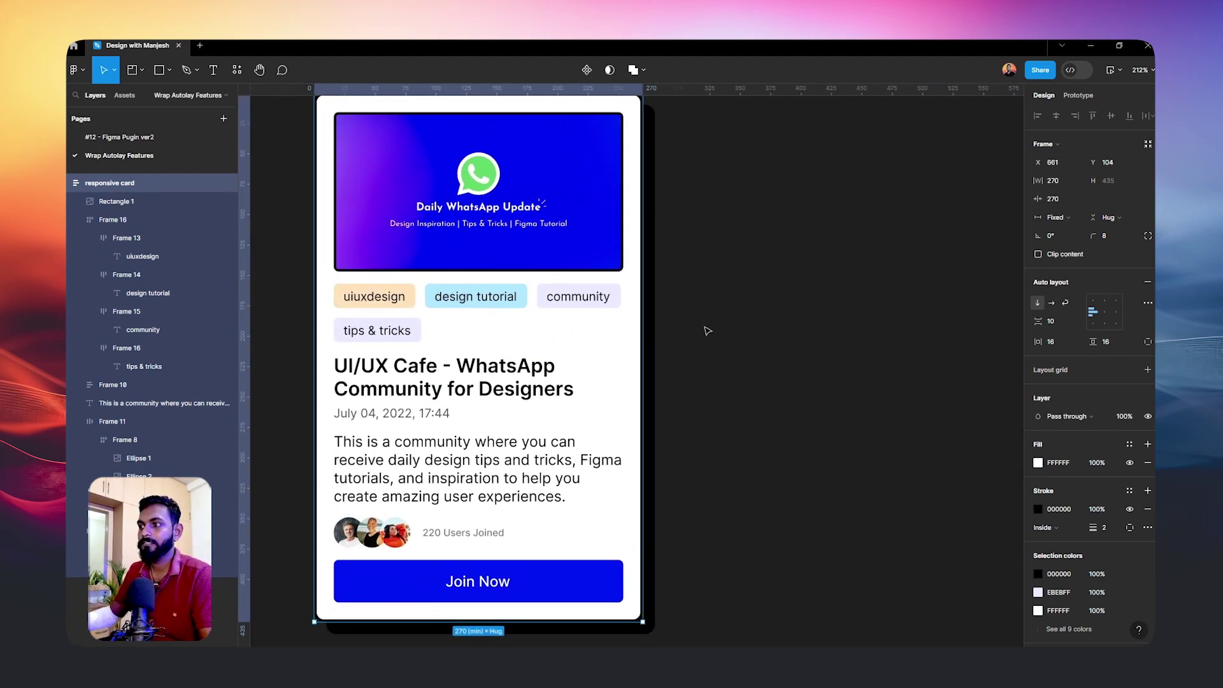
Give the card's description text a maximum width of 400.
click(428, 452)
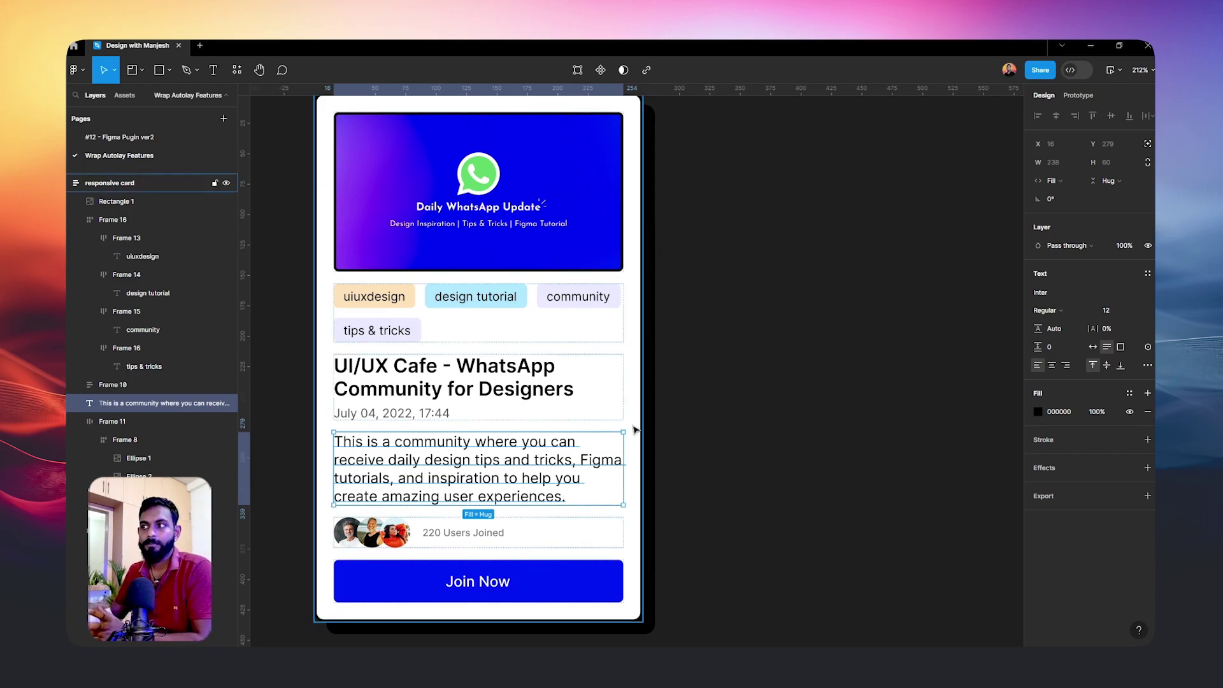
click(1078, 161)
click(1083, 196)
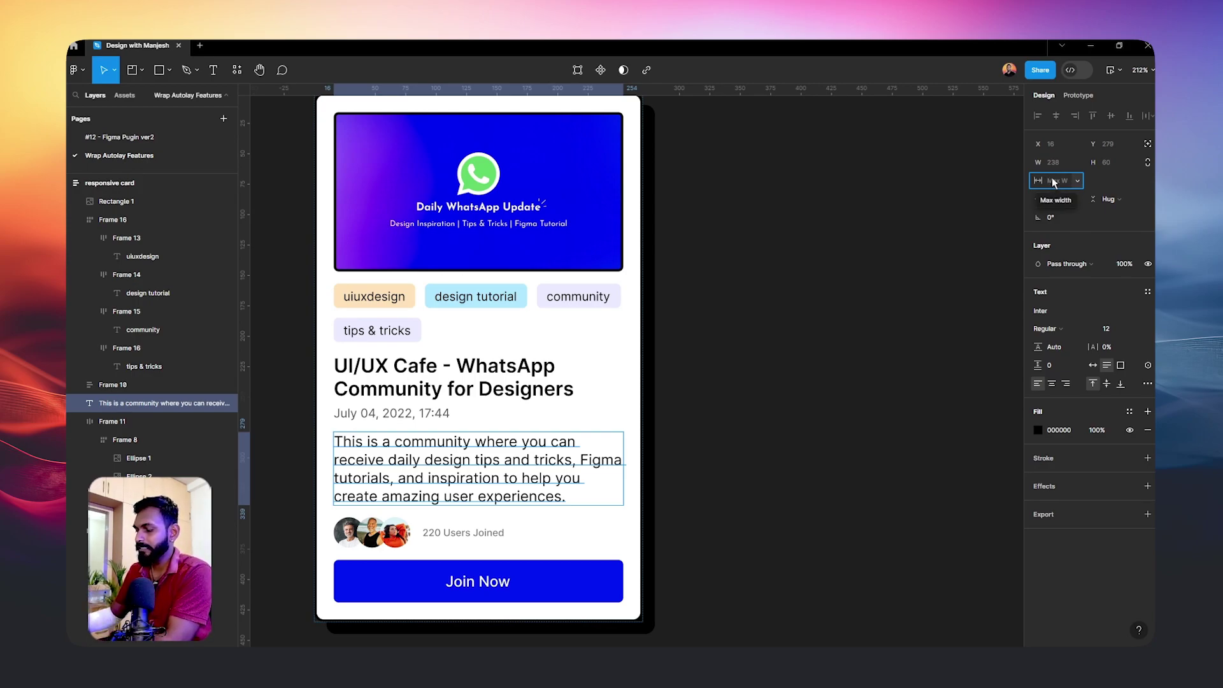
text(400)
key(Return)
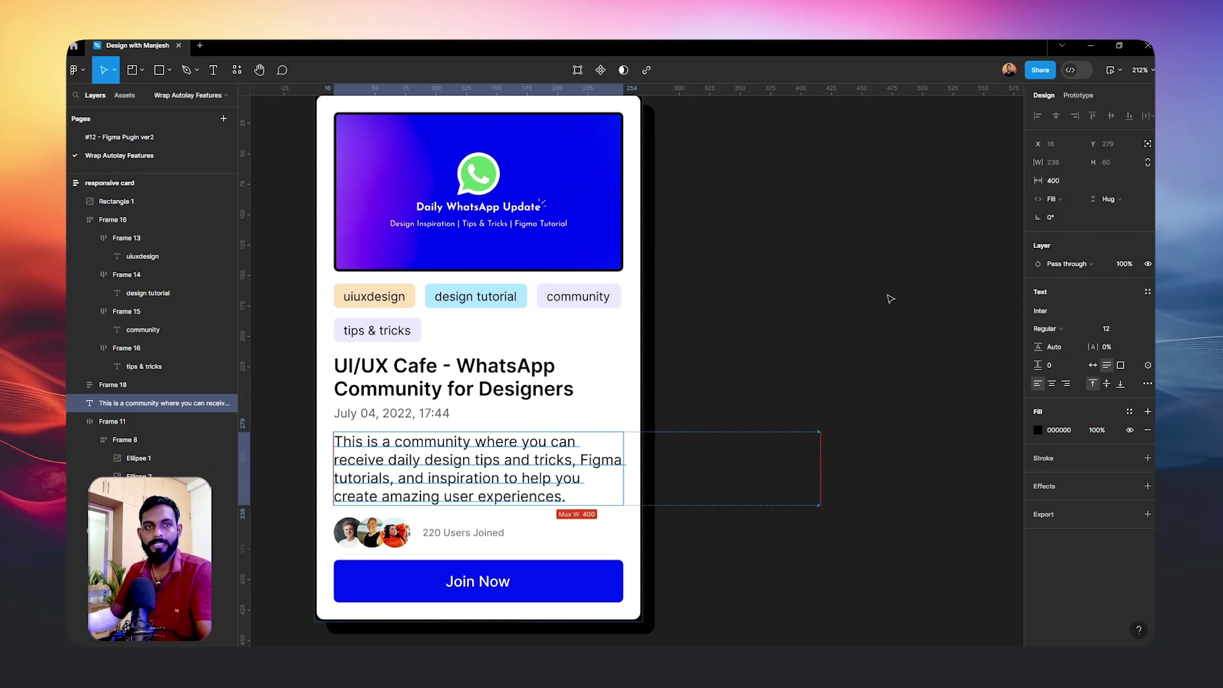
Select the whole responsive card frame and zoom back to 100%.
click(270, 142)
scroll(269, 142, up, 1)
scroll(269, 142, left, 1)
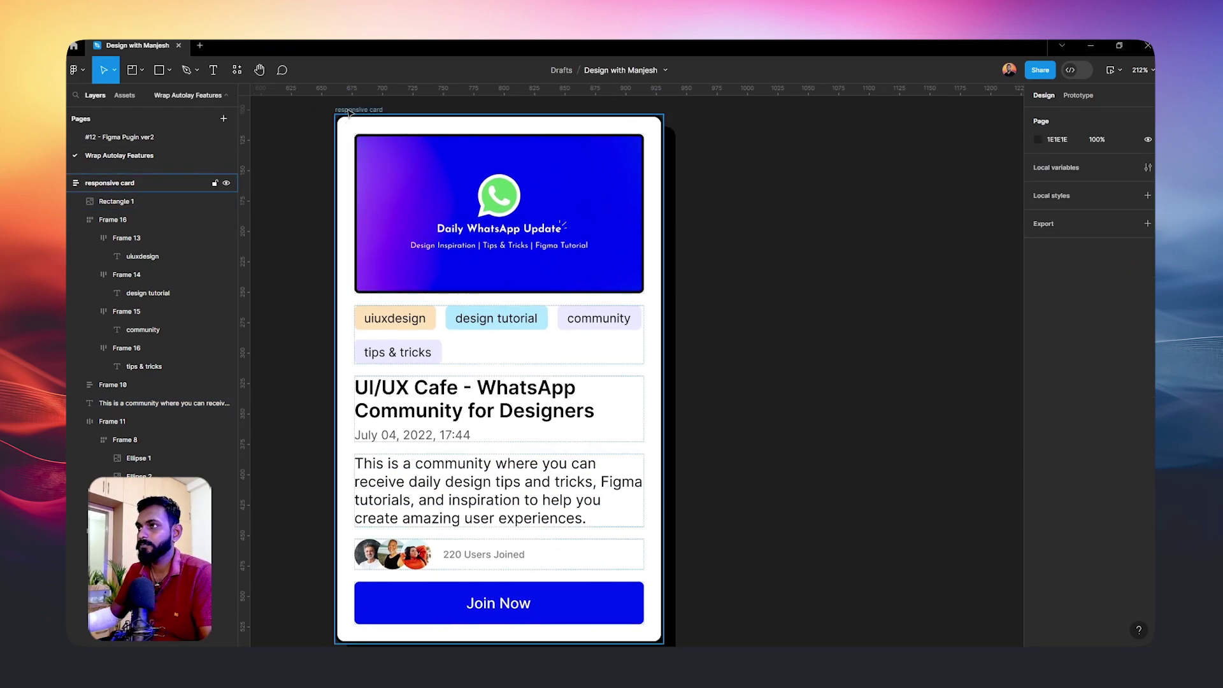
click(492, 272)
key(shift+0)
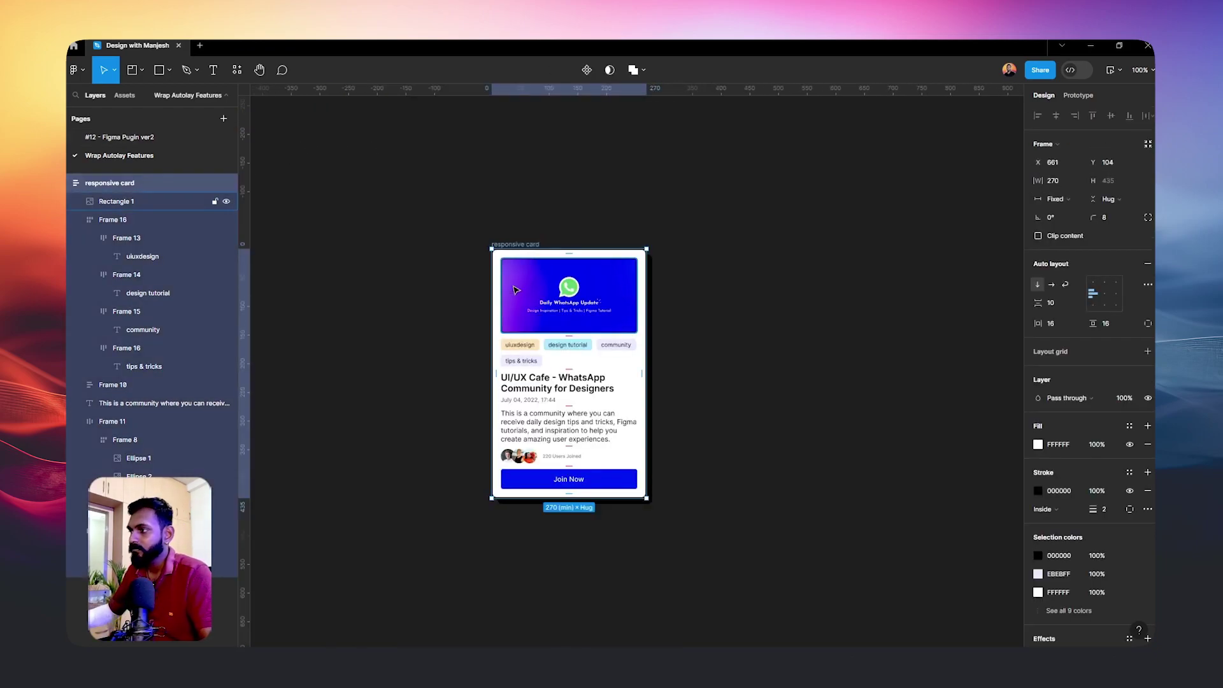
Stretch the card to 461 wide to check the capped description, then return it to 270.
drag(653, 335, 799, 356)
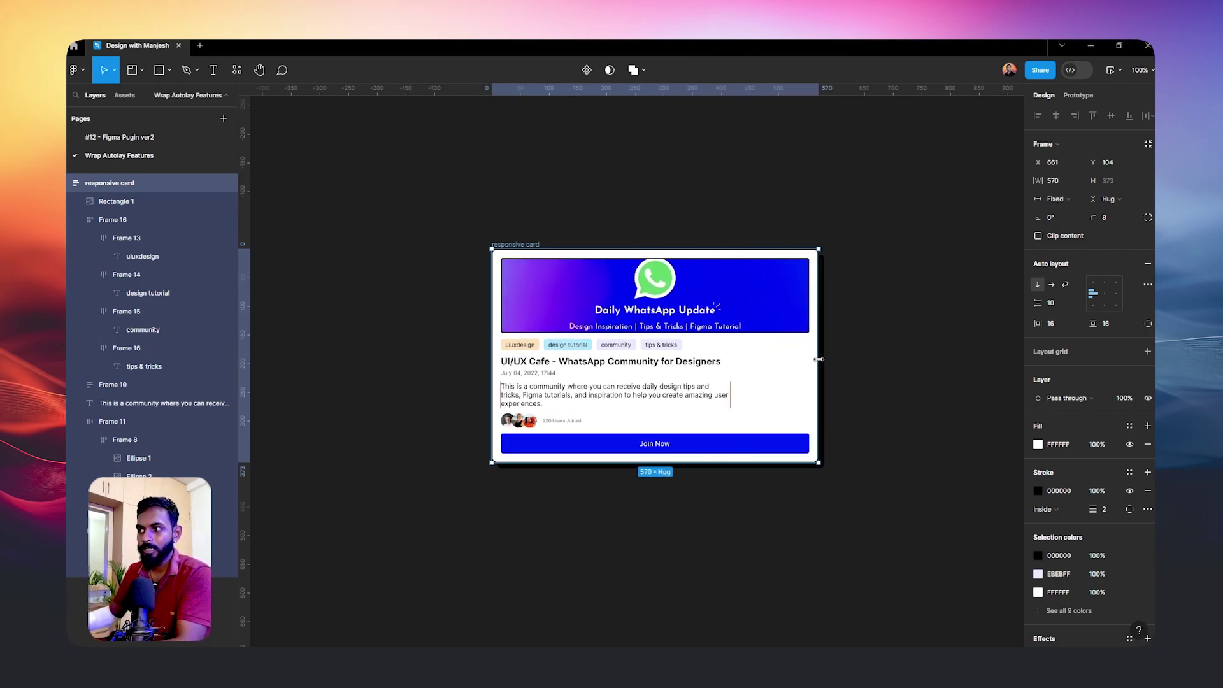
drag(800, 357, 793, 360)
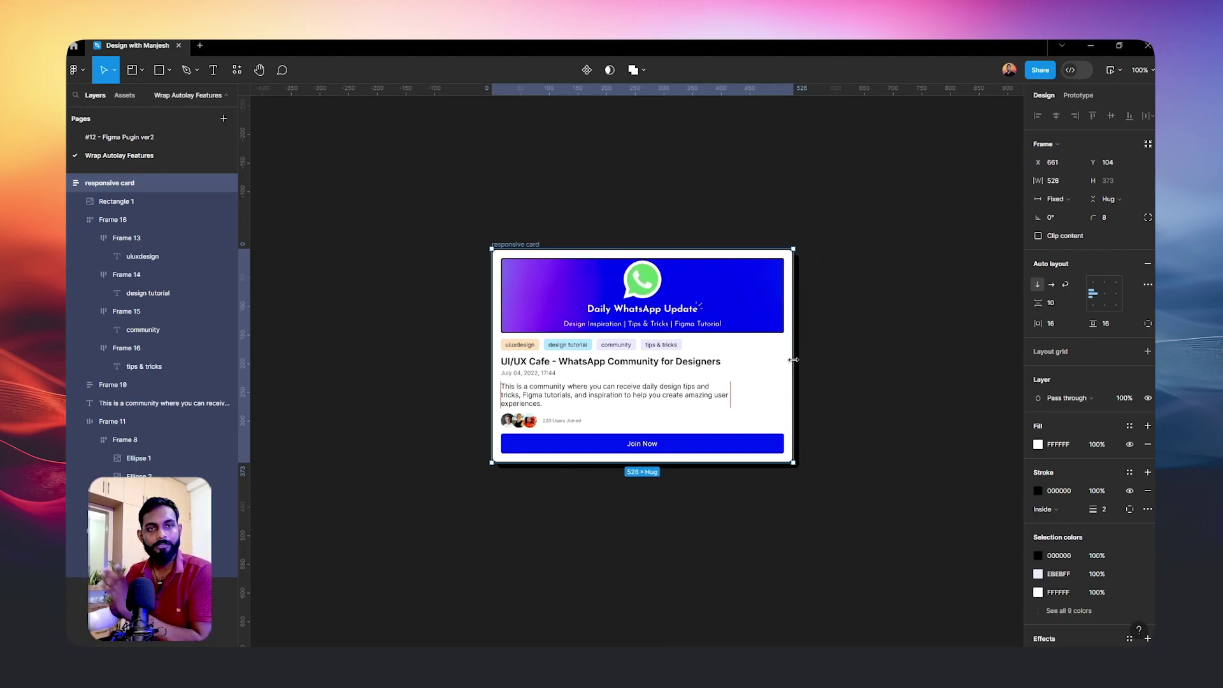
mouse_move(793, 360)
mouse_down()
mouse_move(762, 378)
mouse_move(664, 378)
mouse_move(806, 378)
mouse_move(627, 389)
mouse_move(753, 385)
mouse_move(644, 388)
mouse_up()
click(469, 273)
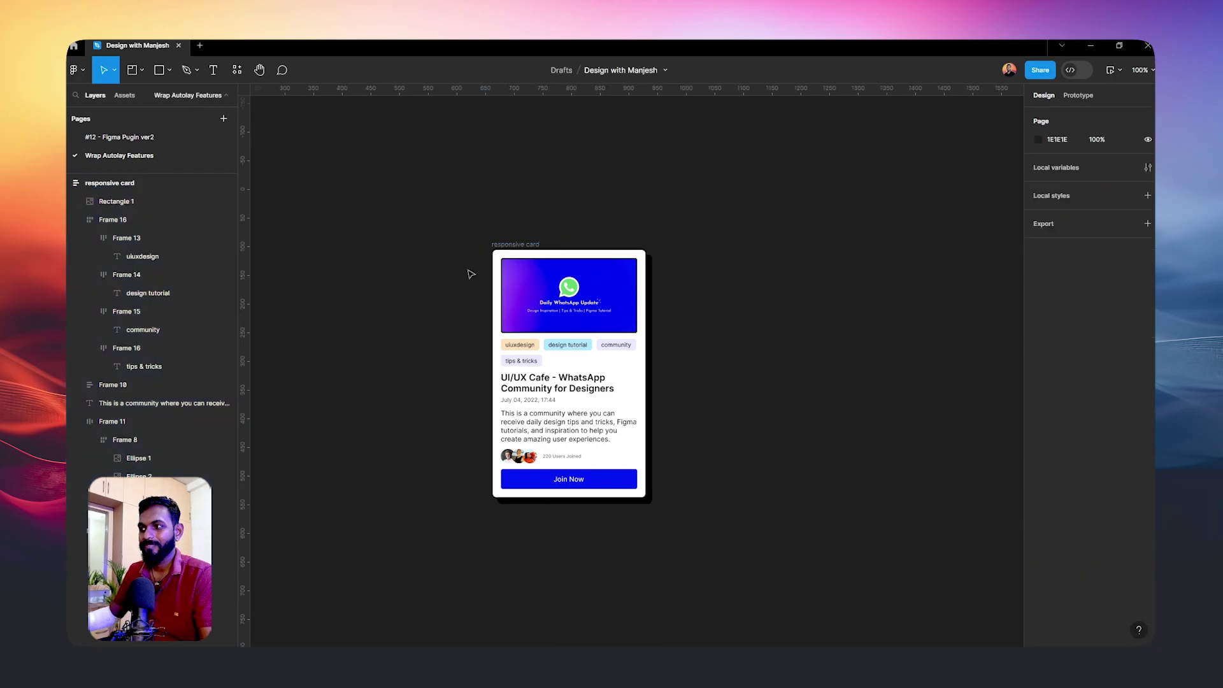
drag(516, 245, 490, 247)
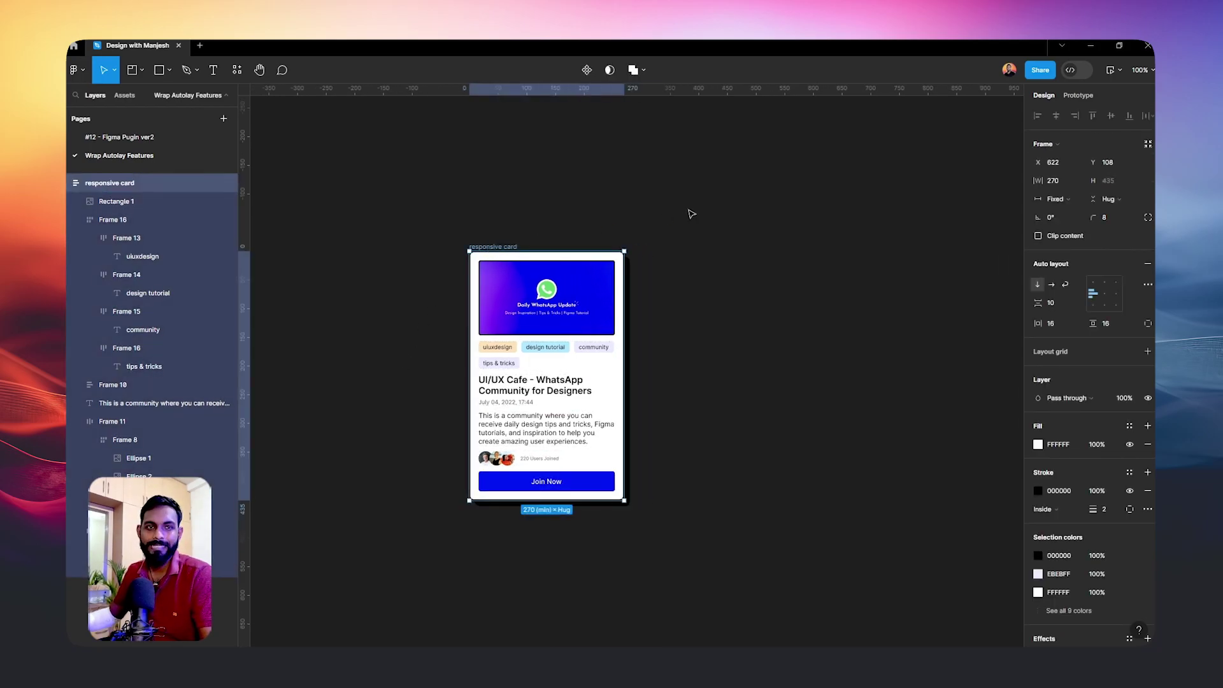
key(Escape)
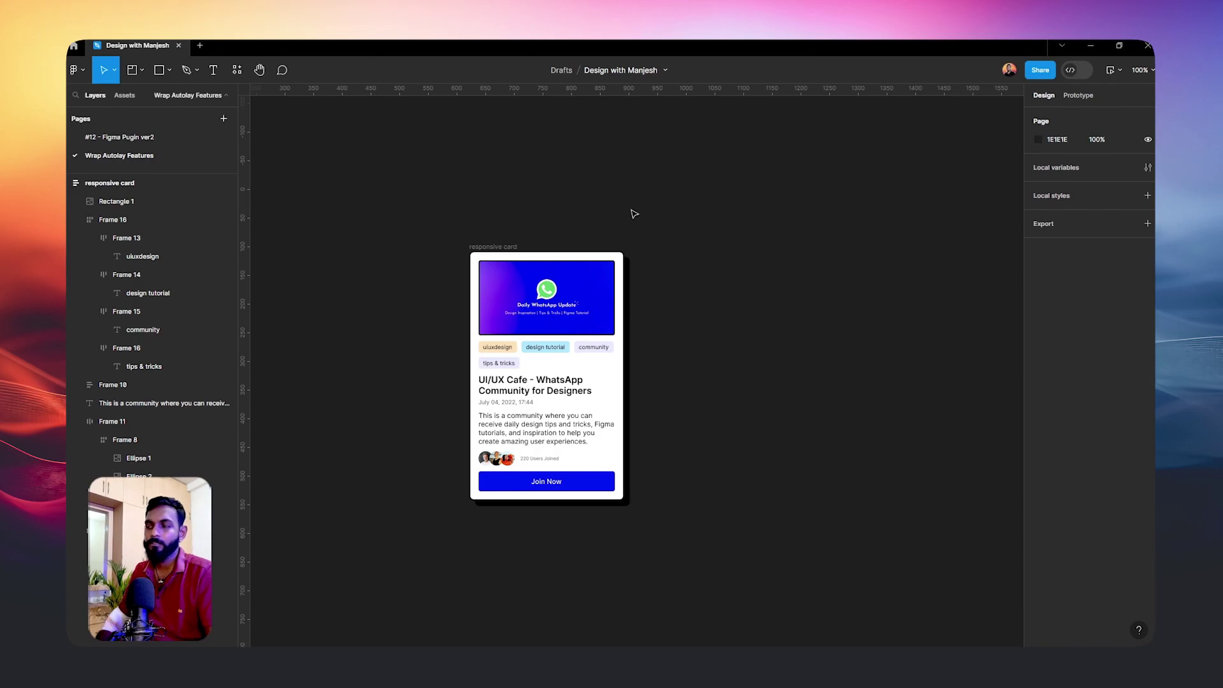
Create a 1280×832 MacBook Air frame from the Desktop frame presets.
key(f)
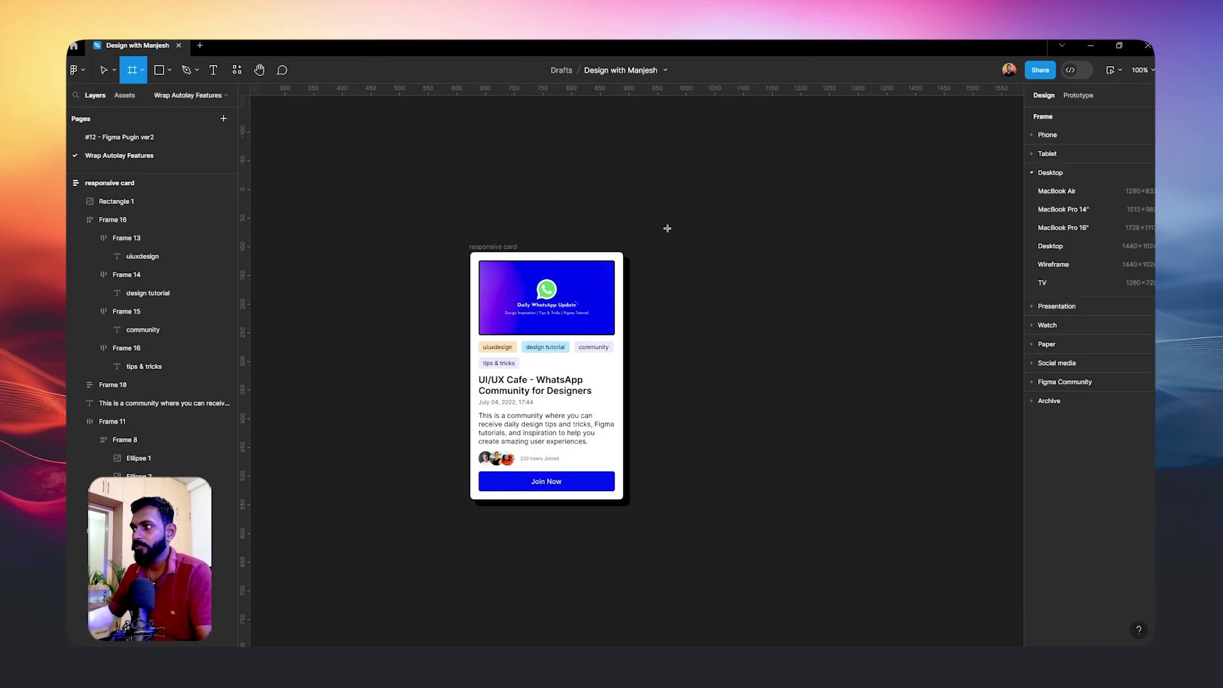
click(1067, 195)
scroll(644, 169, right, 5)
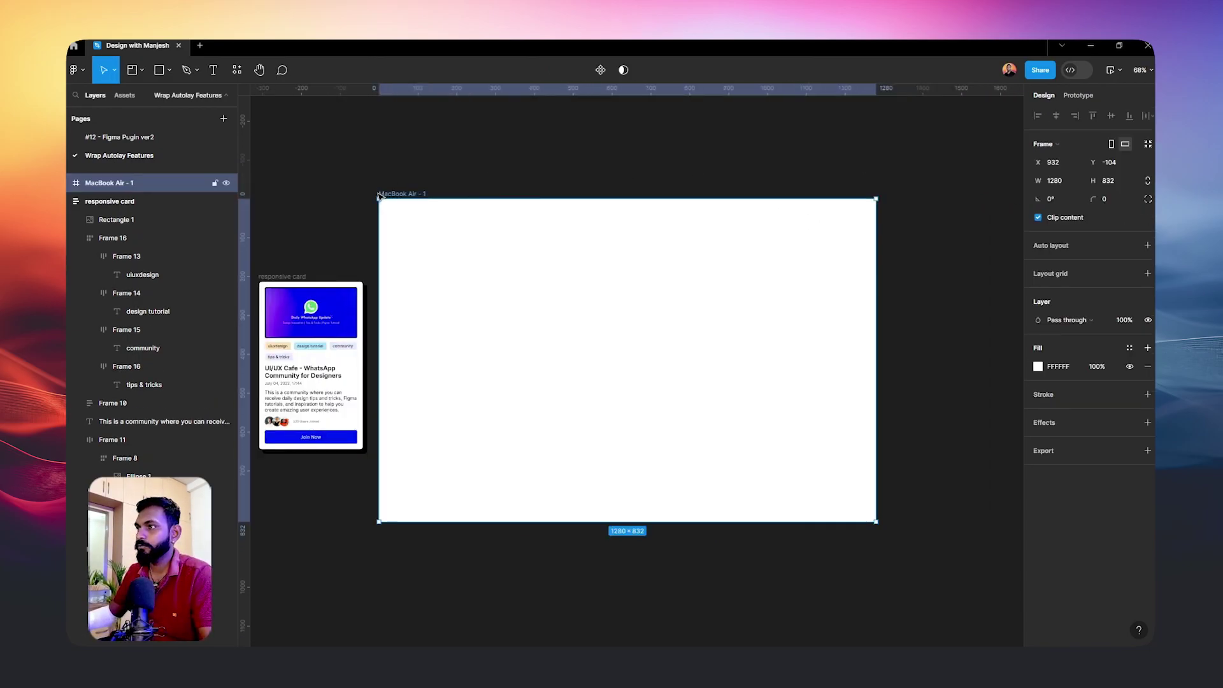
key(Escape)
drag(386, 194, 443, 168)
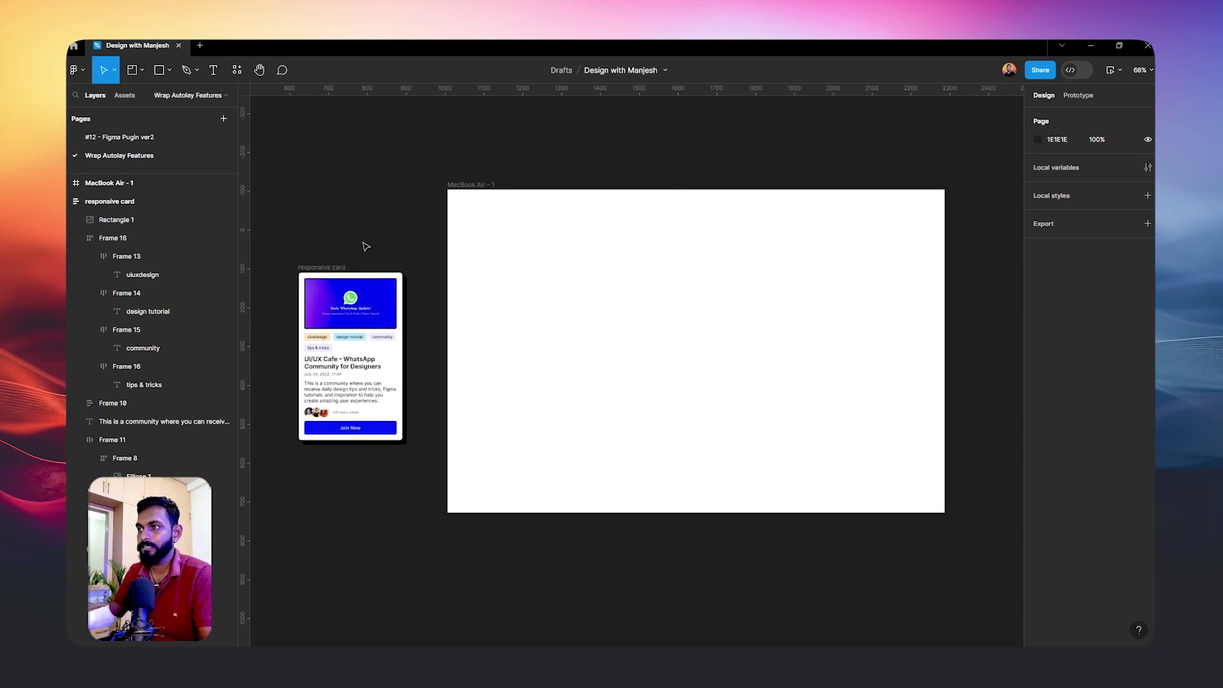
Place three copies of the responsive card side by side in the frame and select them all.
click(340, 271)
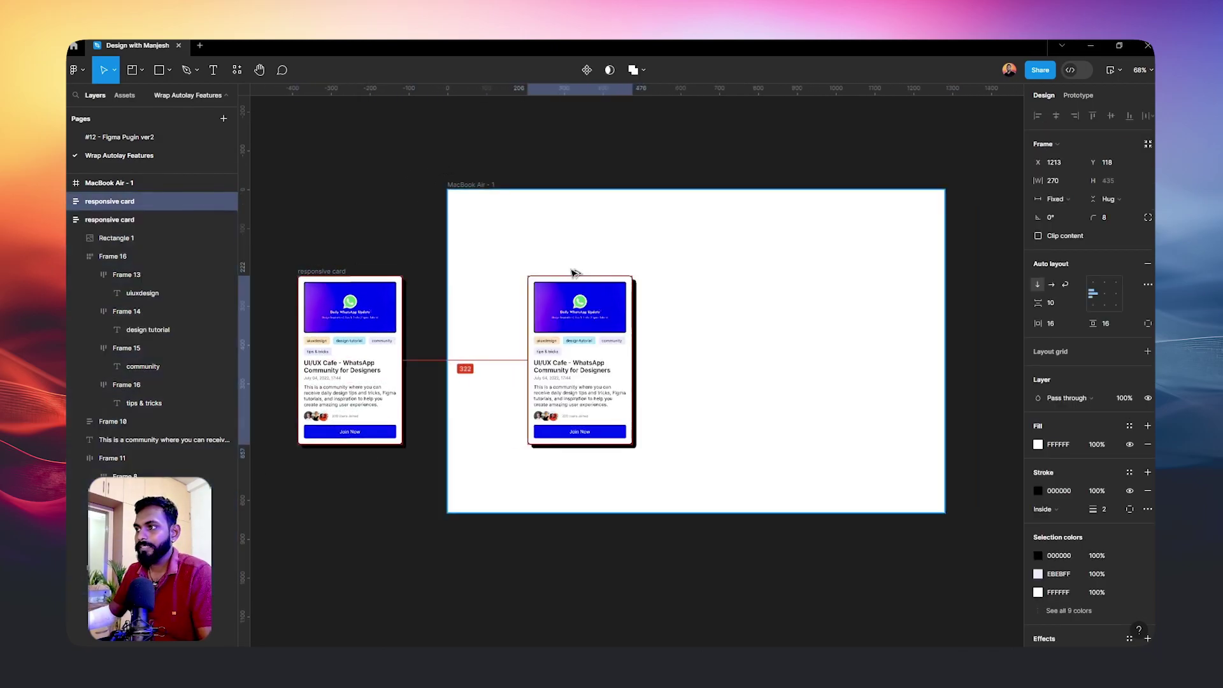
drag(336, 273, 565, 277)
click(563, 233)
drag(579, 345, 695, 345)
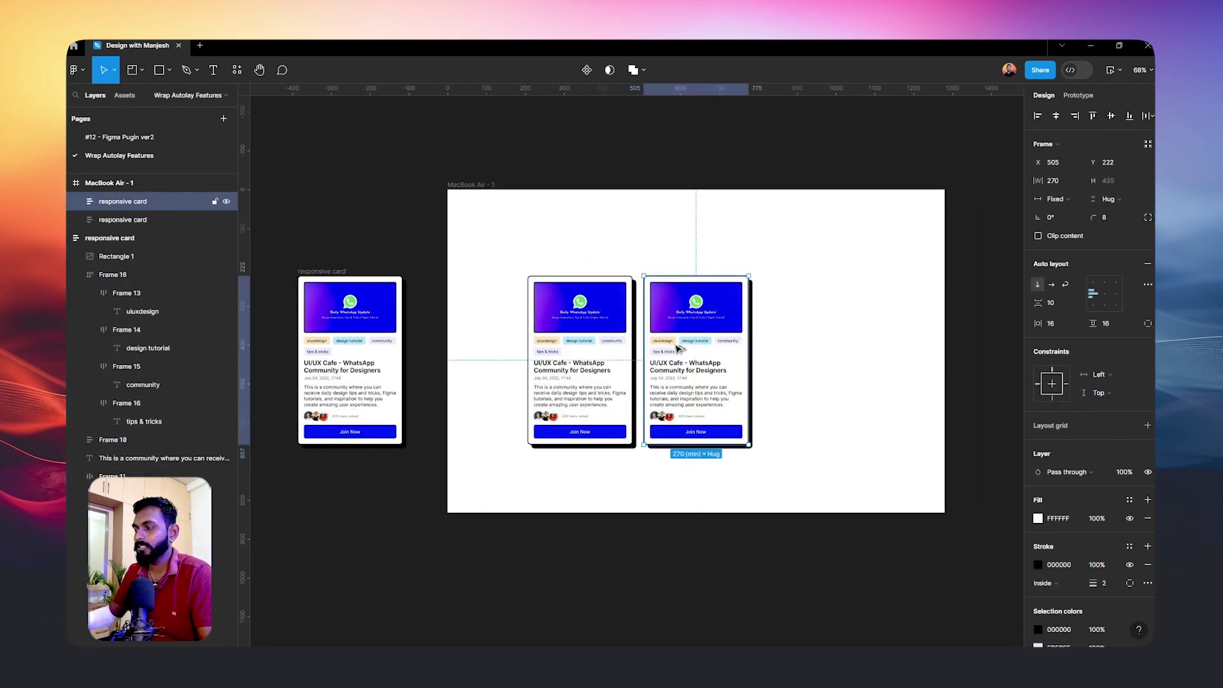
key(ctrl+d)
drag(843, 495, 538, 336)
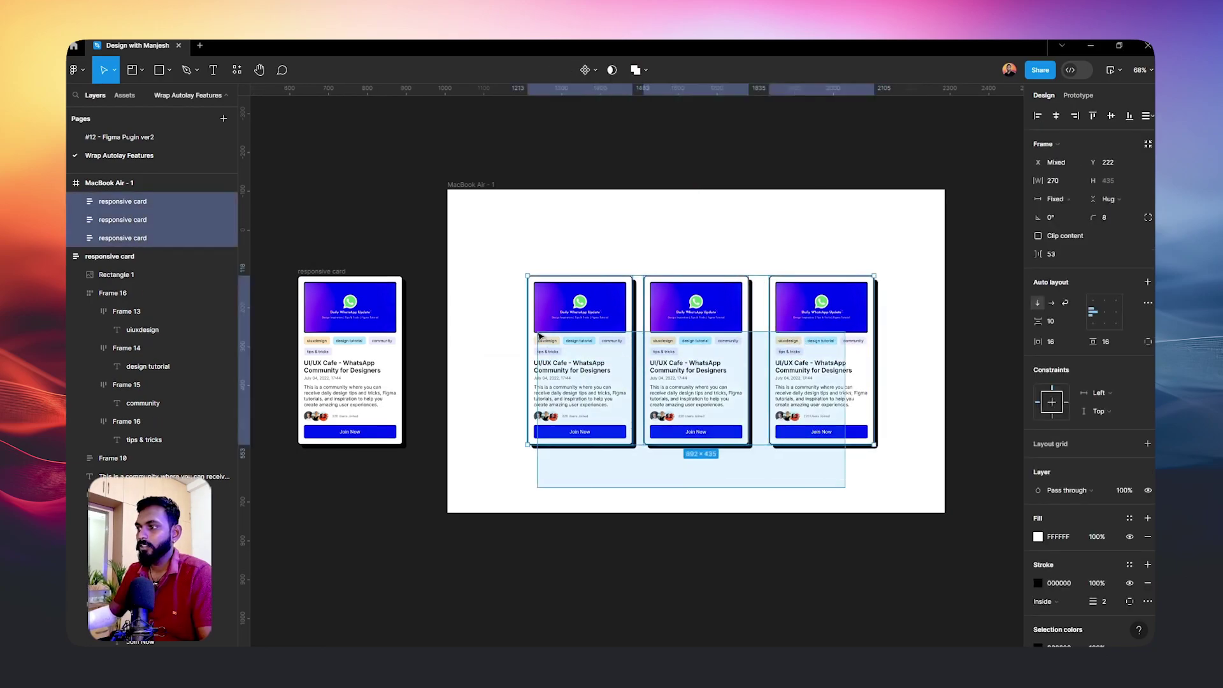
Wrap the three cards in auto layout as Frame 17, centred horizontally and vertically.
key(shift+a)
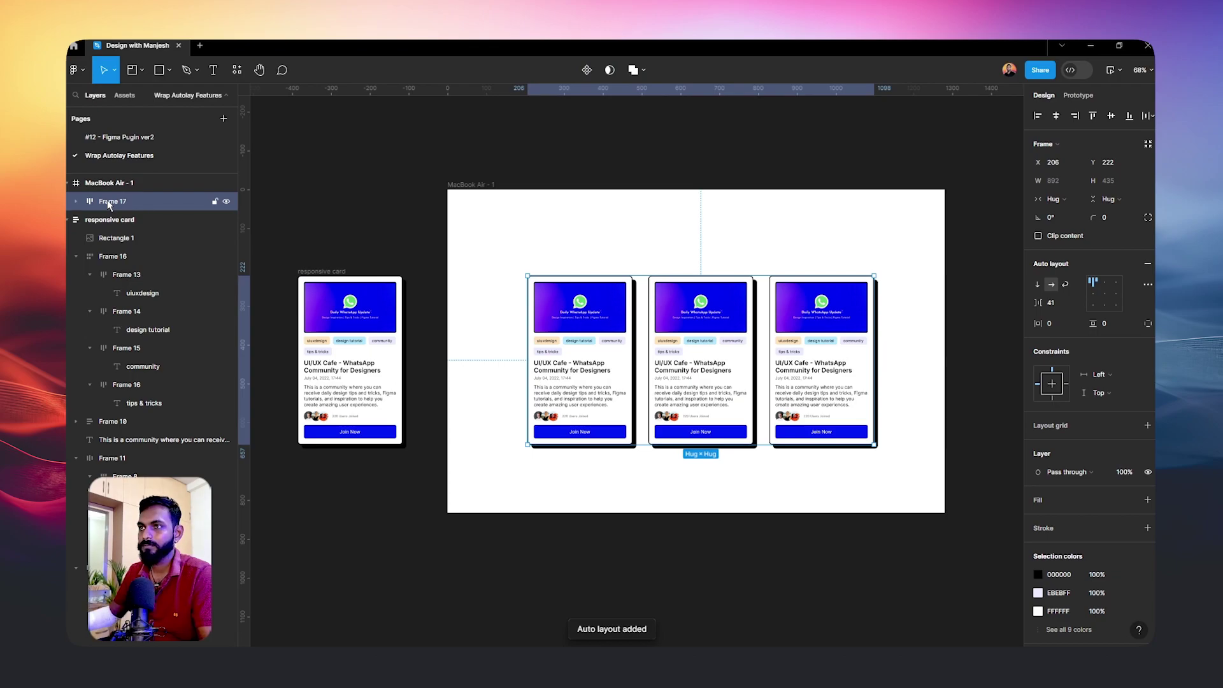
click(359, 169)
click(590, 324)
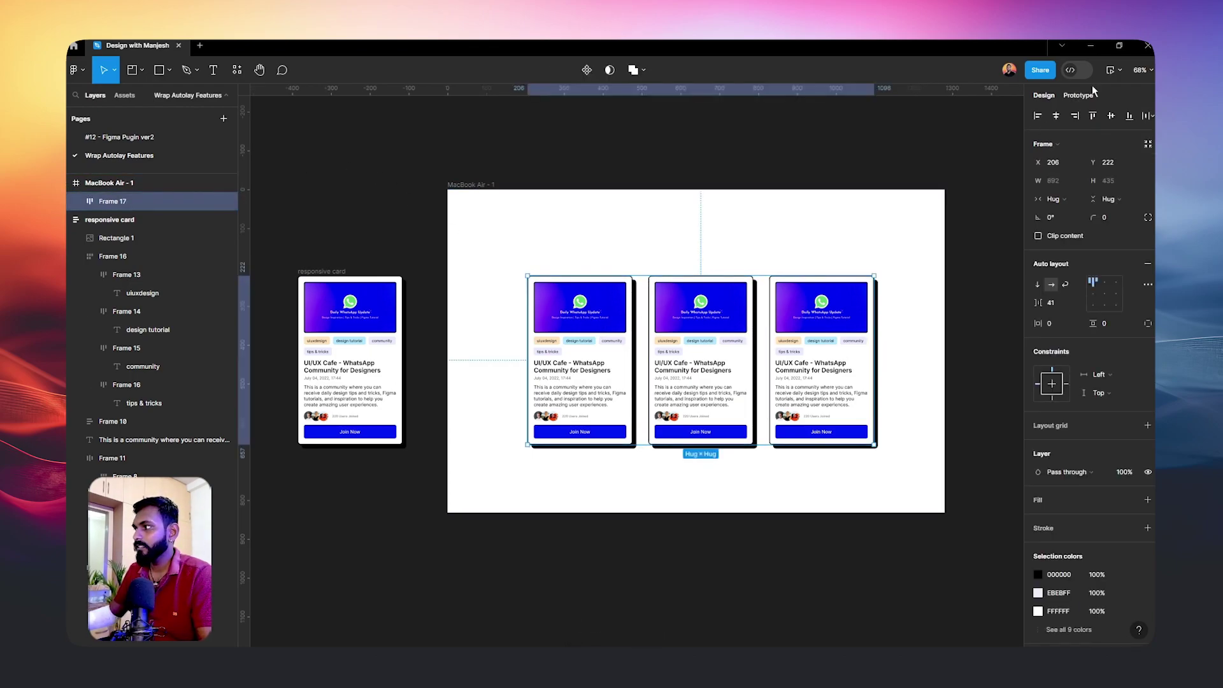
click(1056, 116)
click(1110, 115)
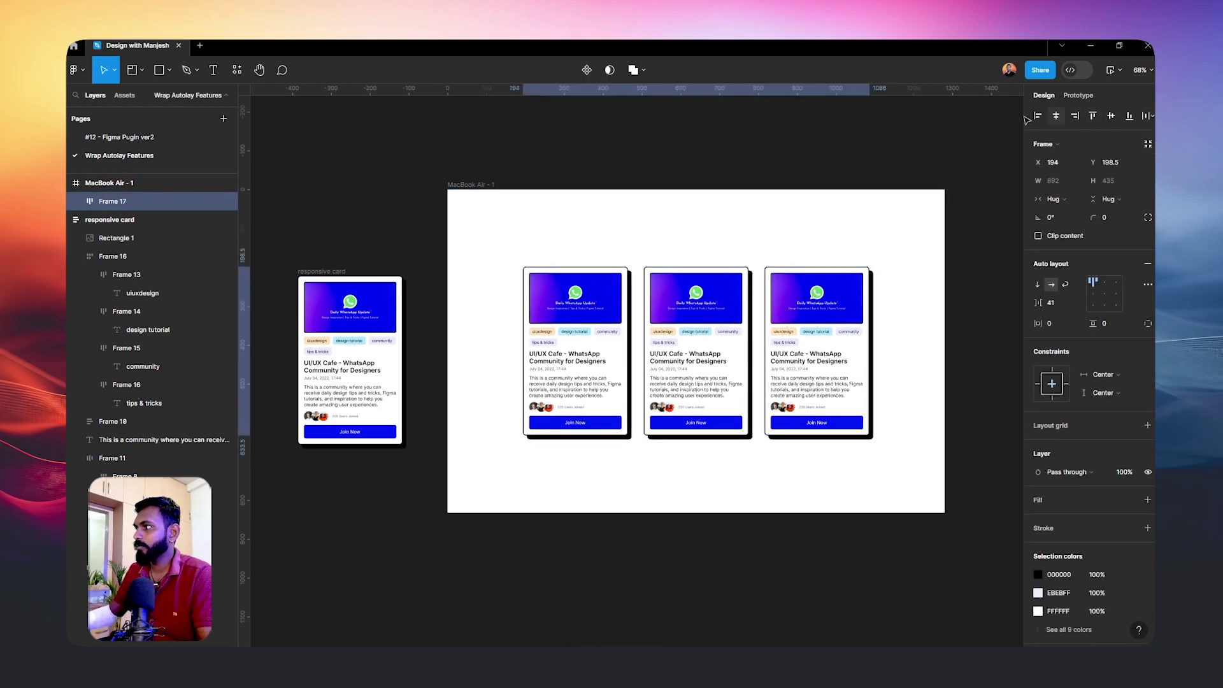
Zoom to fit the MacBook Air frame and reselect the card row inside it.
click(650, 136)
scroll(727, 155, right, 2)
click(450, 184)
click(535, 302)
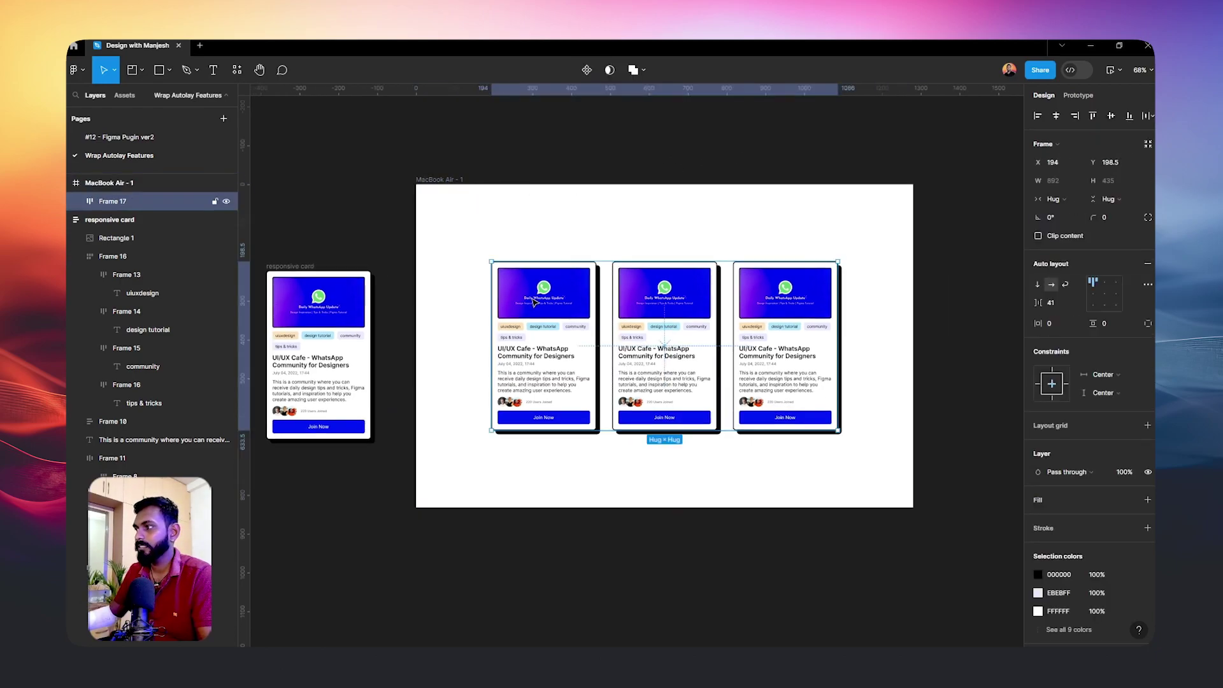
key(Escape)
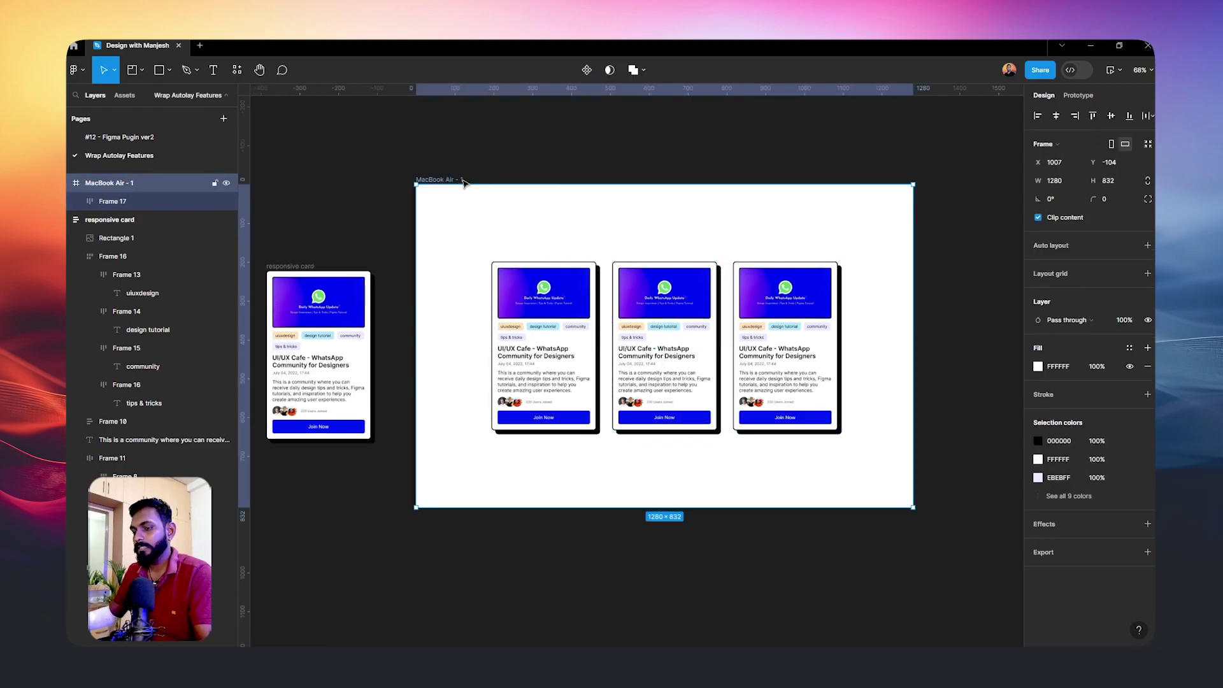
key(shift+2)
key(Return)
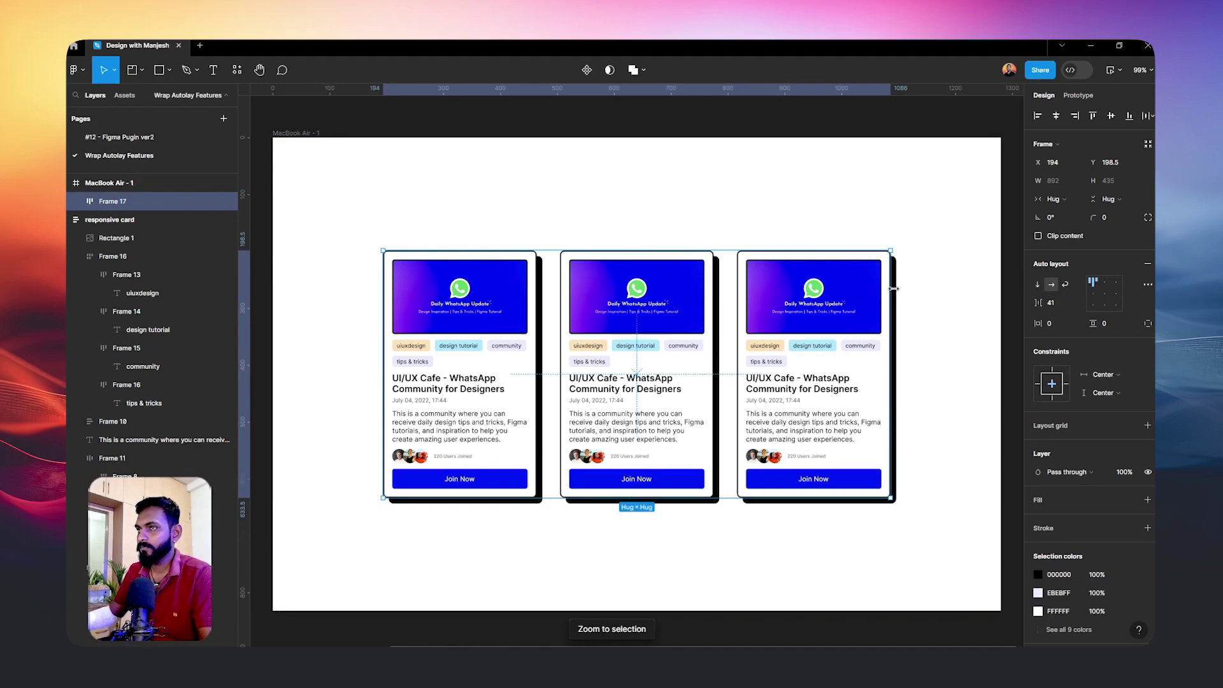
After a test resize and undo, set Frame 17 to fixed 892 width with 40 gap.
mouse_move(894, 289)
mouse_down()
mouse_move(731, 308)
mouse_move(835, 328)
mouse_up()
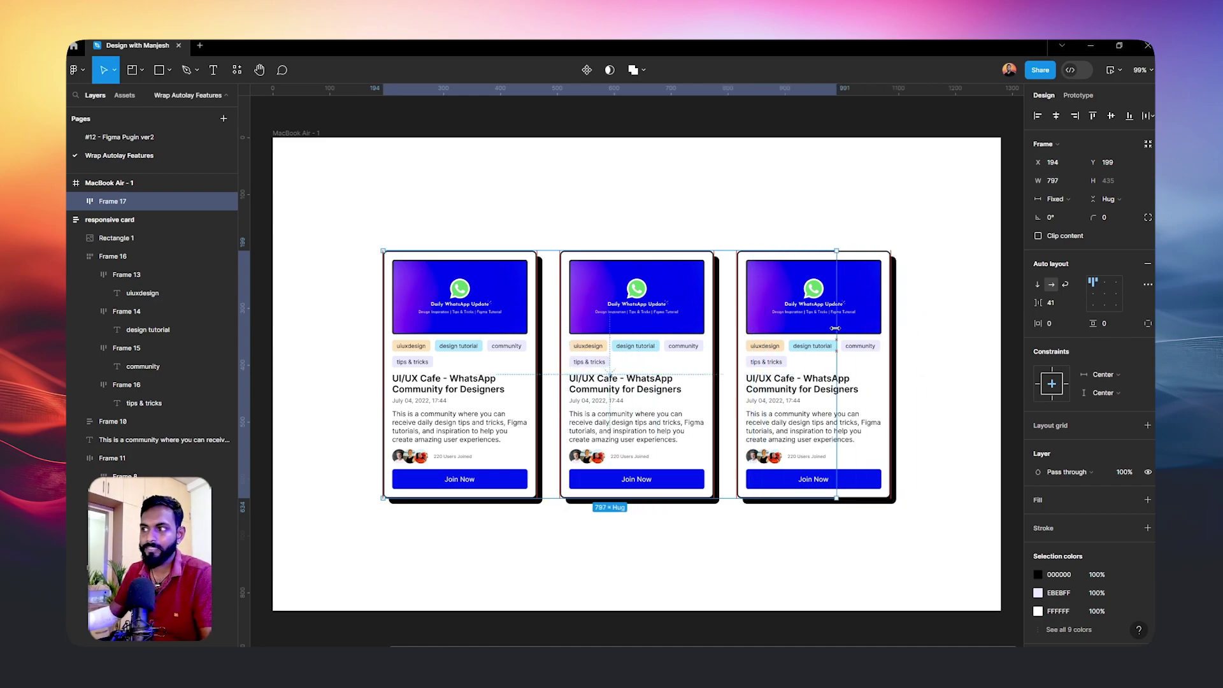
click(555, 216)
key(ctrl+z)
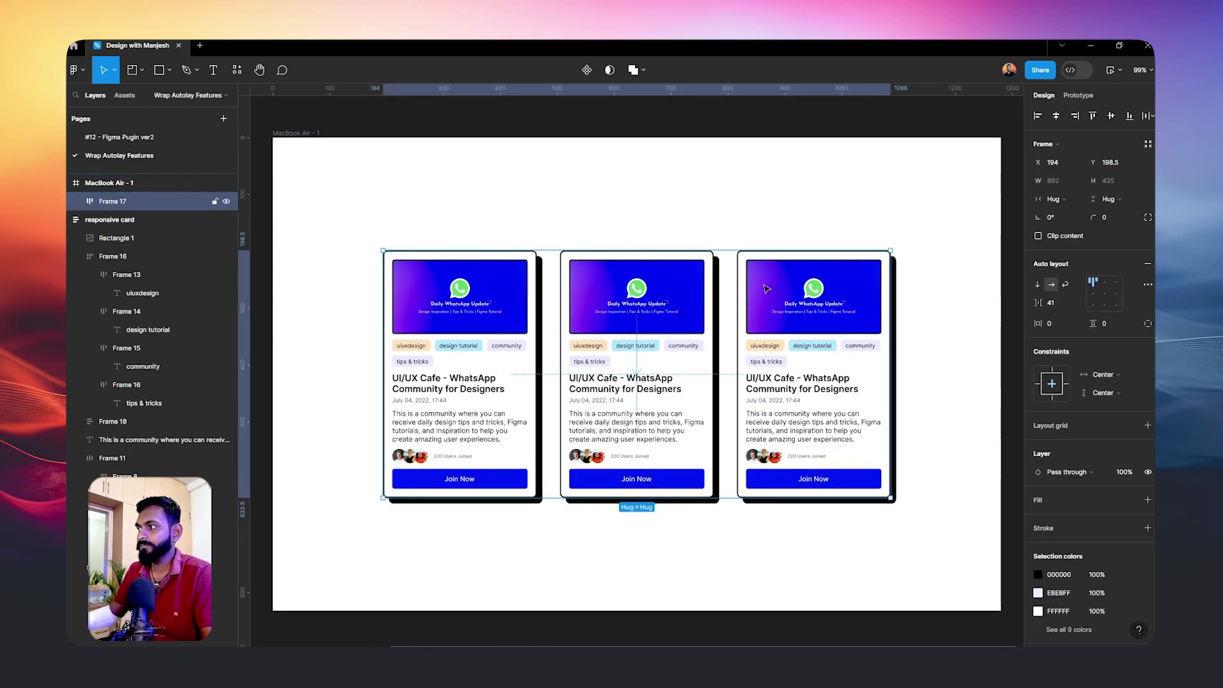
click(1055, 199)
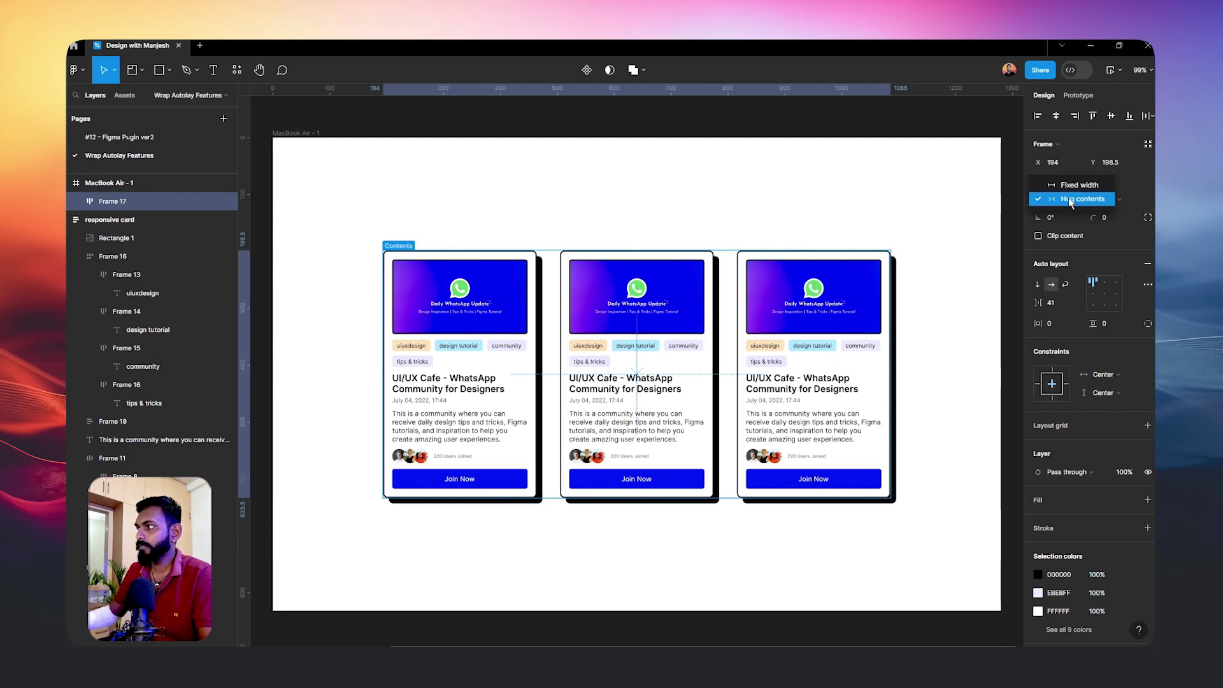
click(1057, 184)
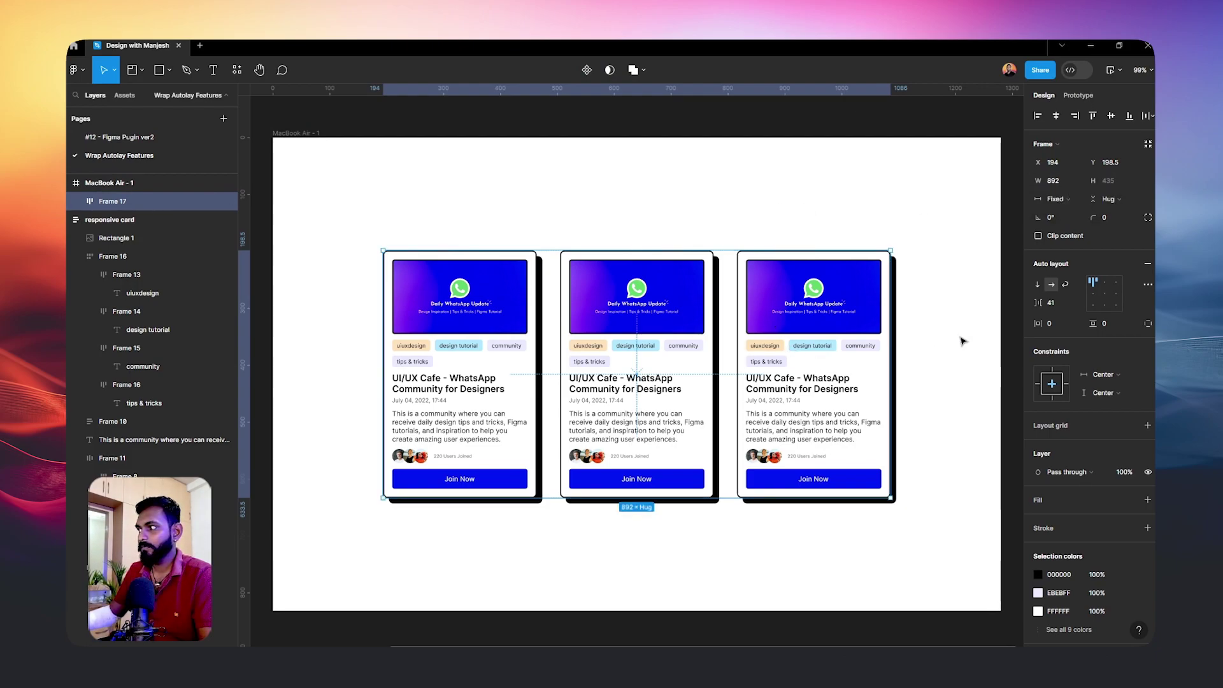
mouse_move(1055, 303)
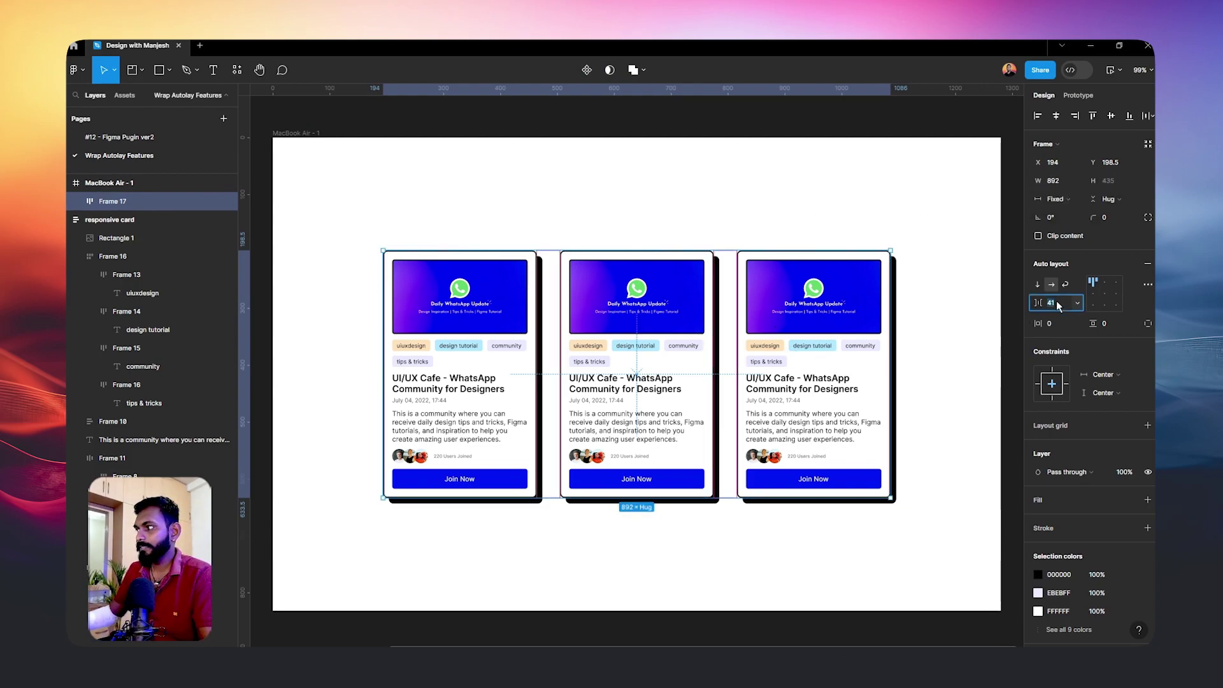
click(1057, 301)
text(40)
click(582, 227)
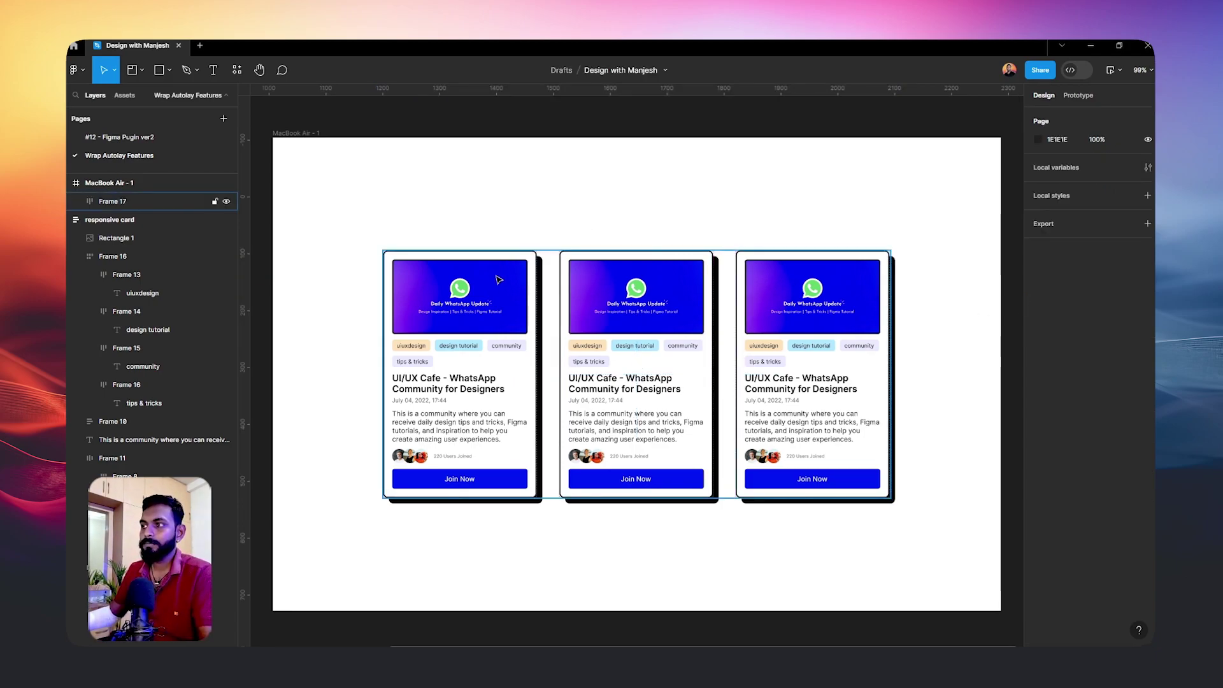
click(499, 281)
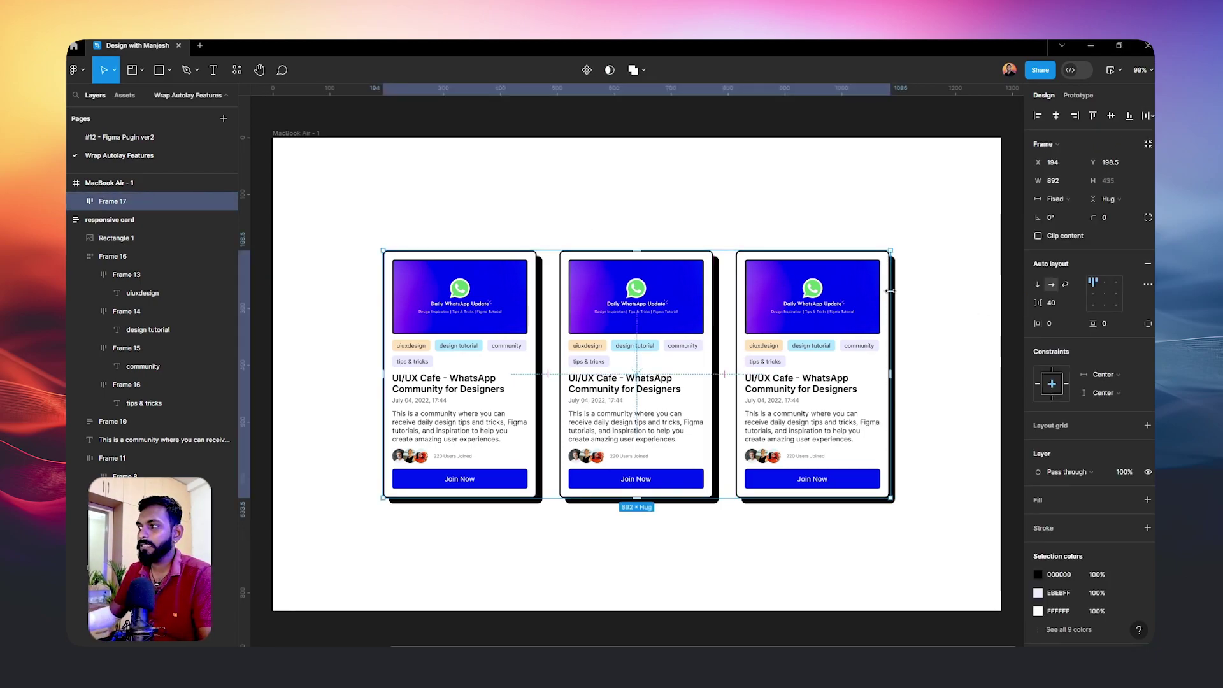
Widen the card row to 1027 and check the advanced auto-layout settings.
mouse_move(890, 291)
mouse_down()
mouse_move(968, 309)
mouse_move(921, 309)
mouse_up()
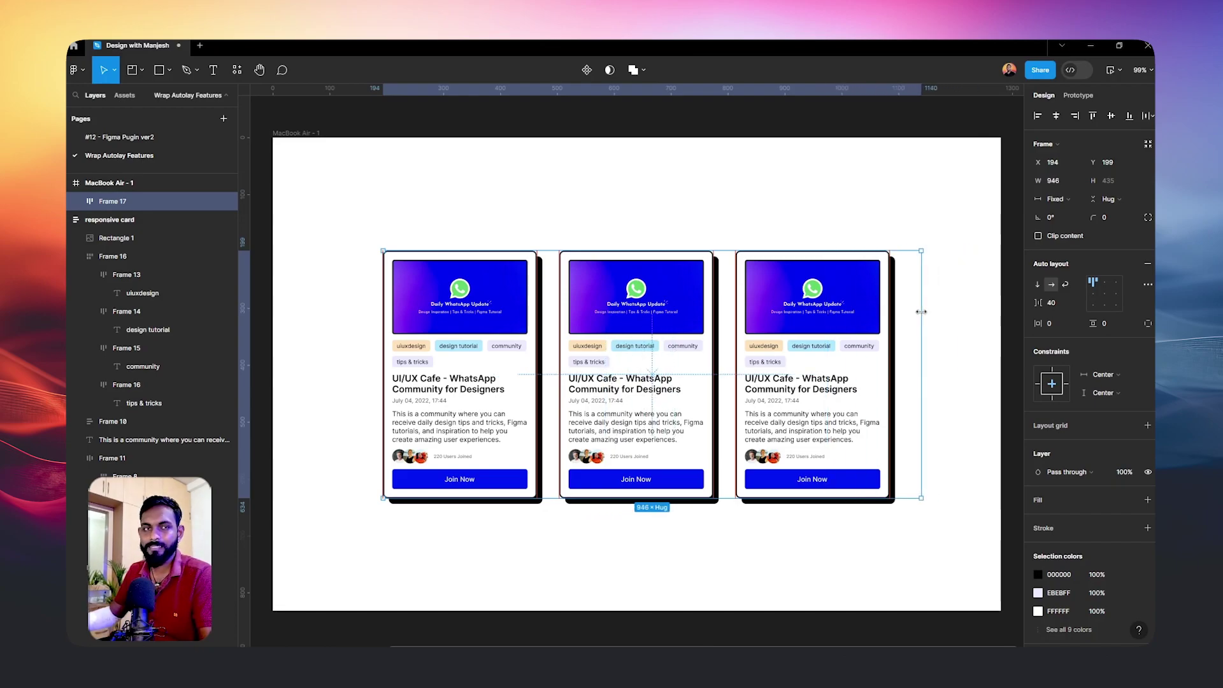
click(1072, 302)
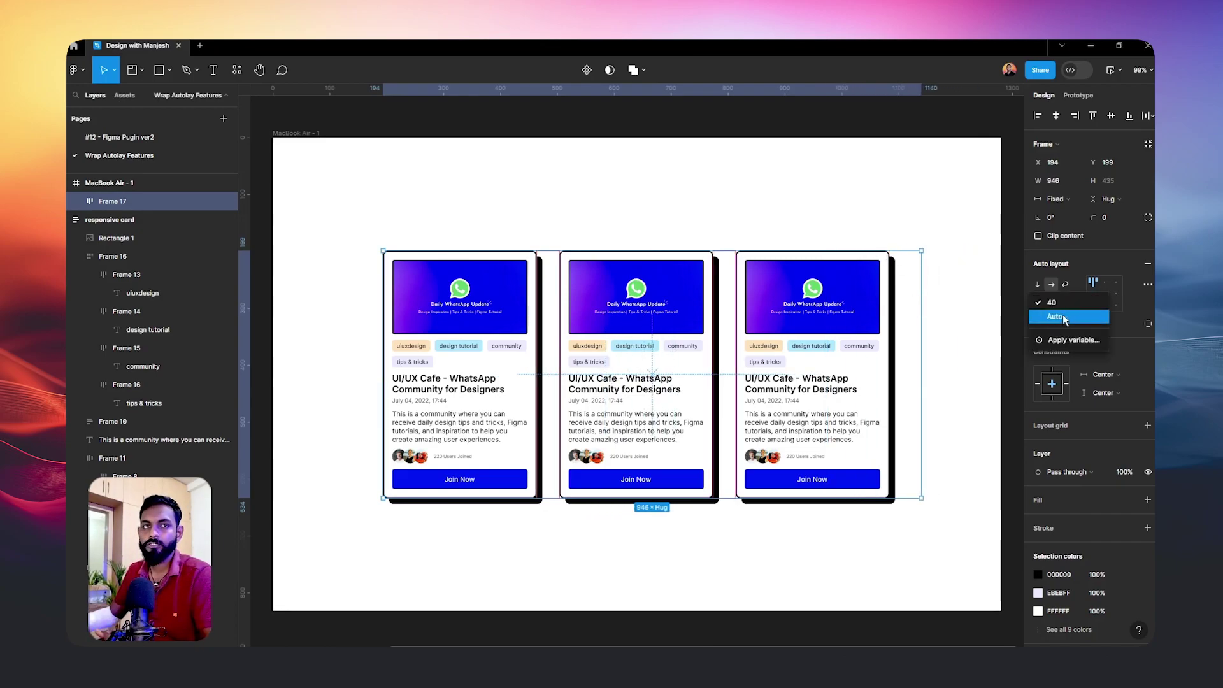
click(1147, 286)
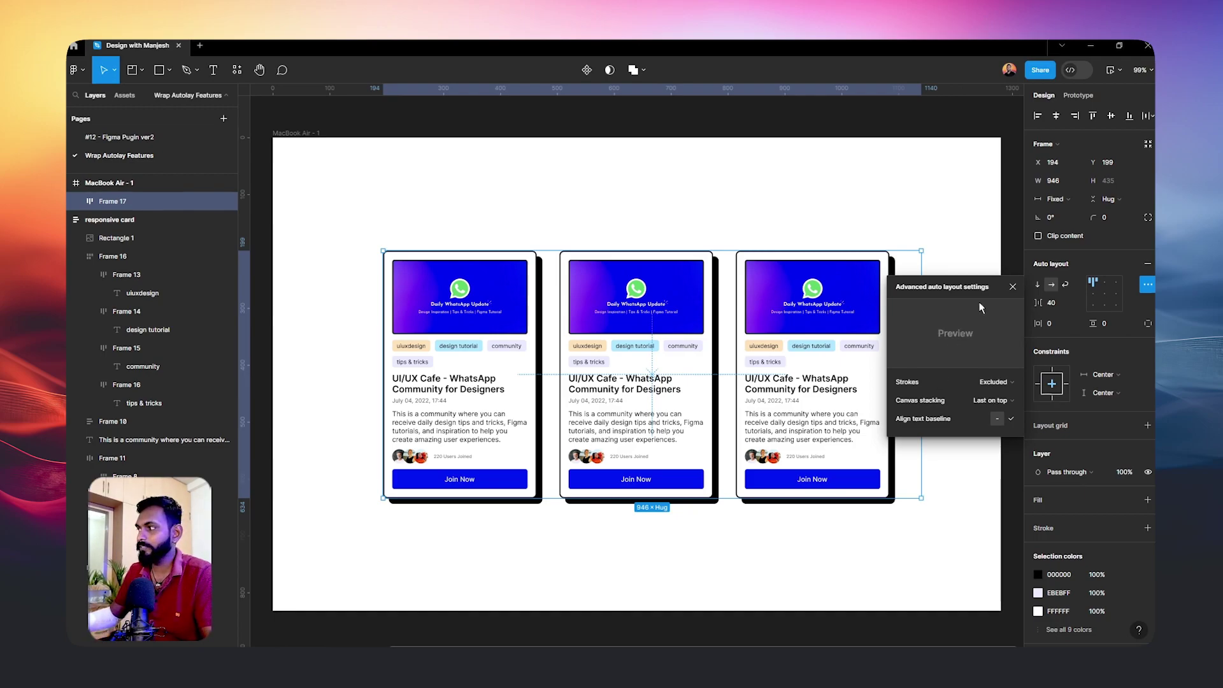
click(1014, 288)
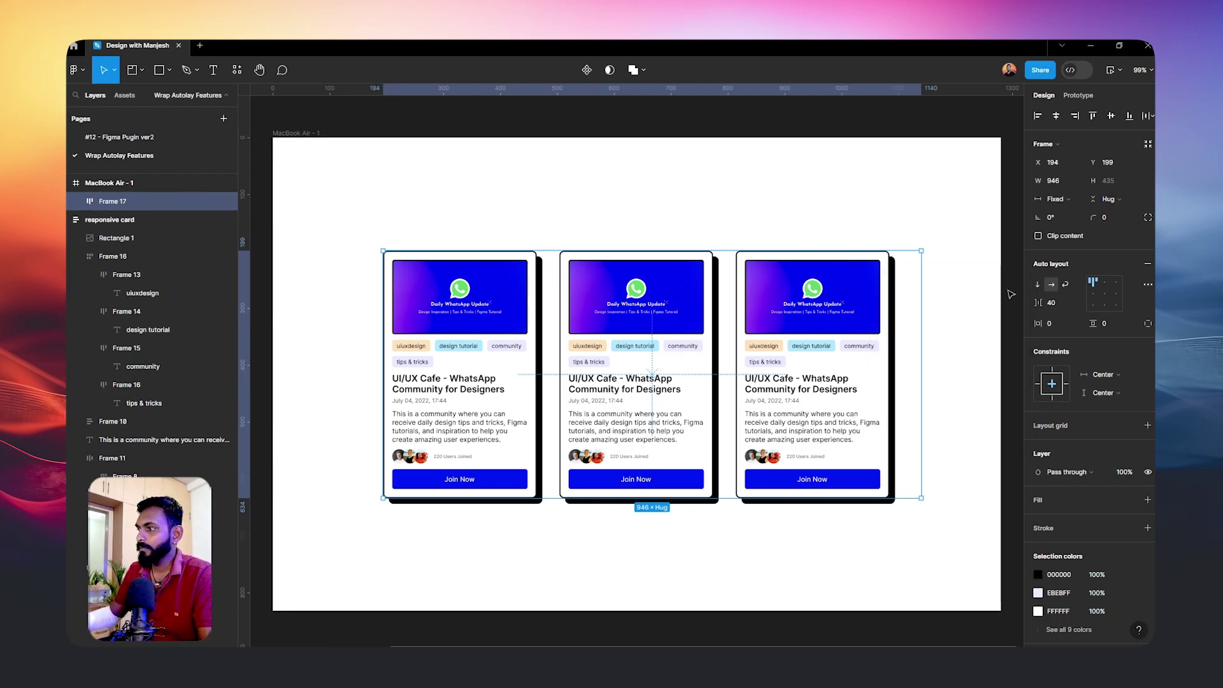
Set the card gap to Auto and add about 67 padding on the right.
click(1060, 303)
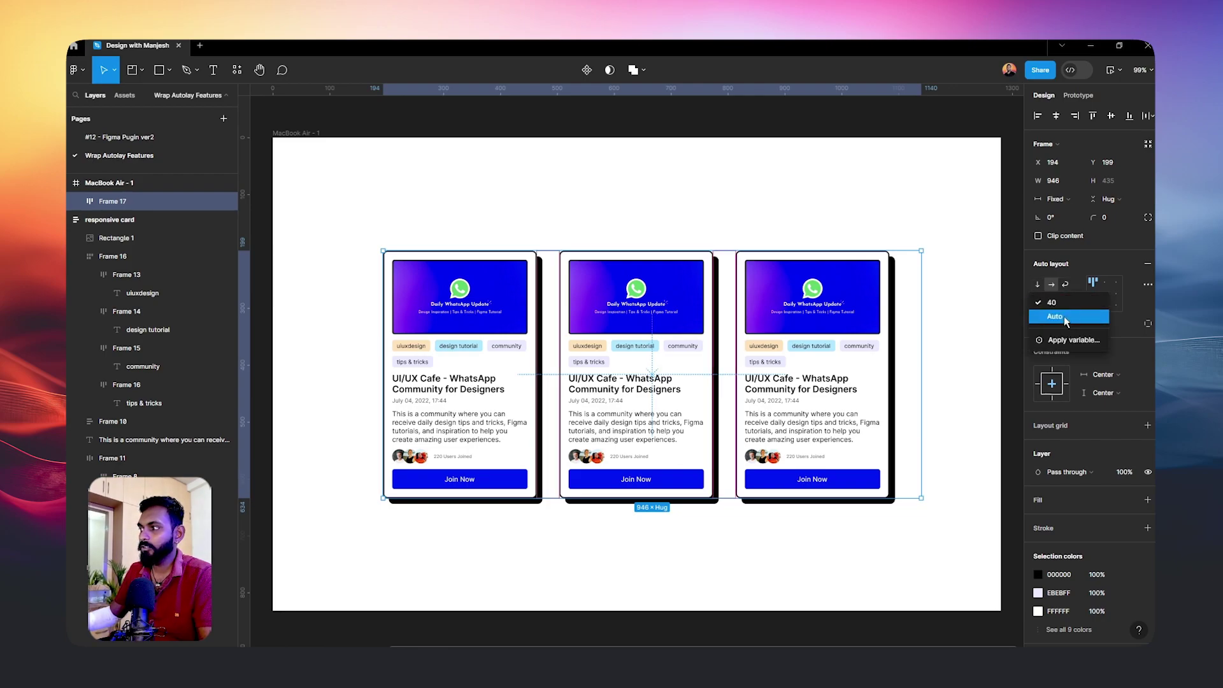
click(1065, 318)
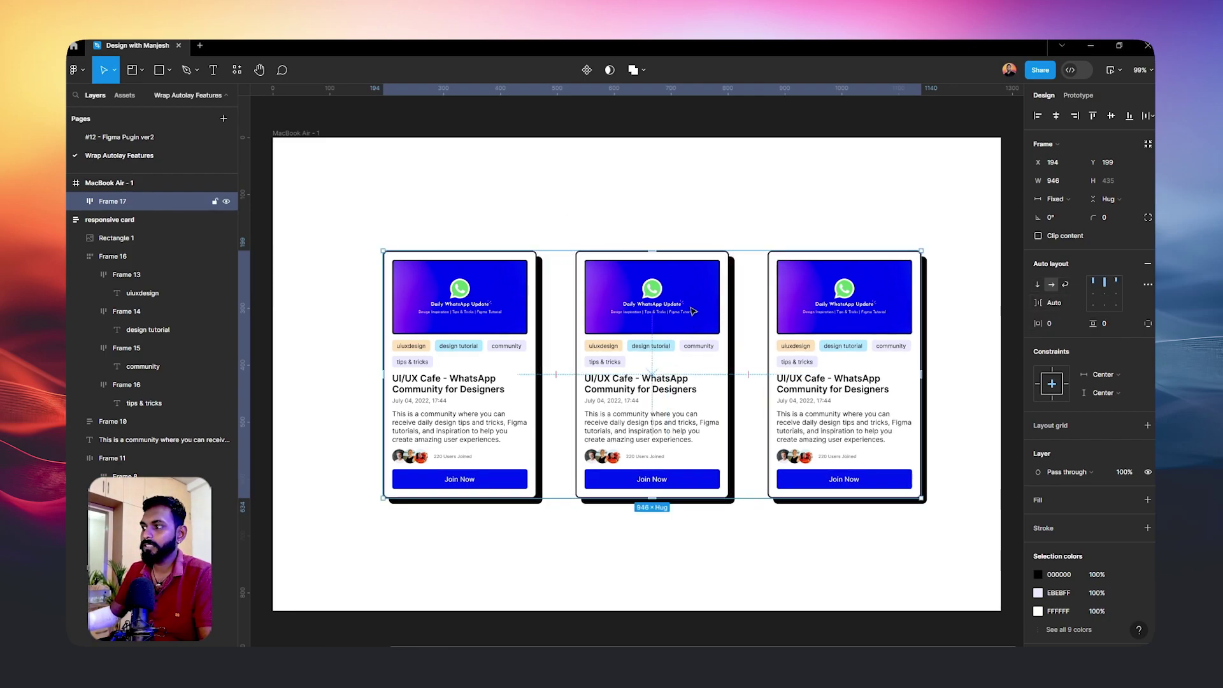
mouse_move(920, 372)
mouse_down()
mouse_move(851, 374)
mouse_move(883, 374)
mouse_up()
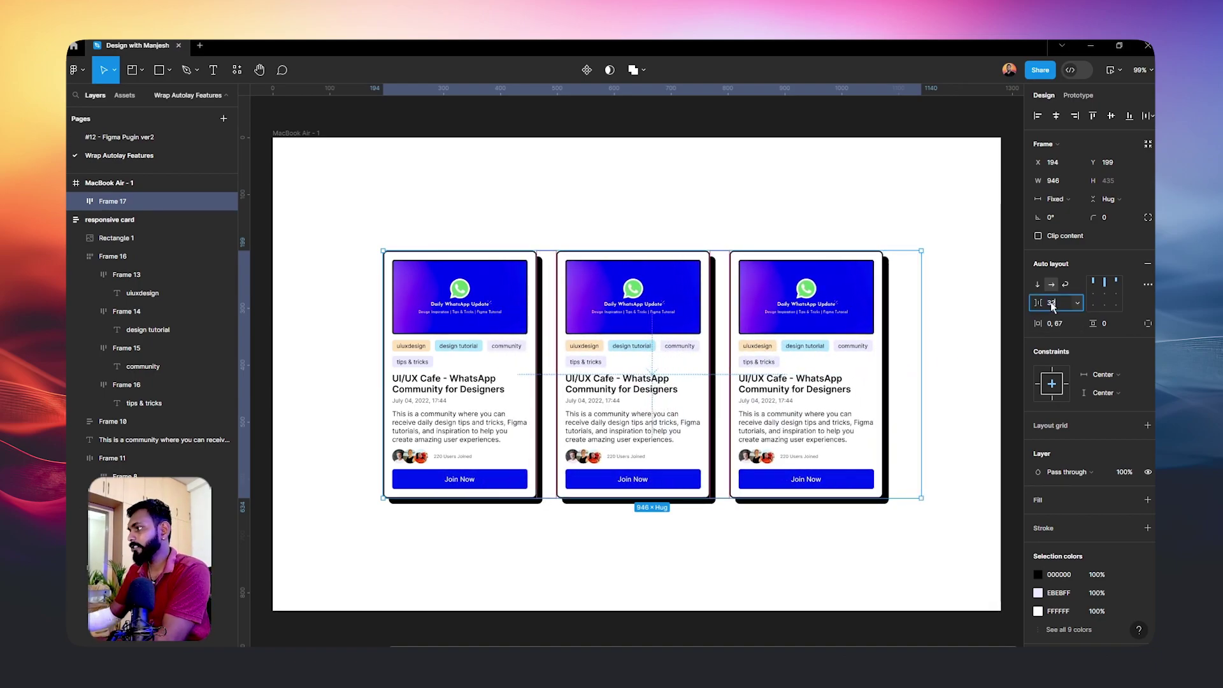
Reselect Frame 17 and set its width to Hug contents.
click(644, 197)
click(605, 257)
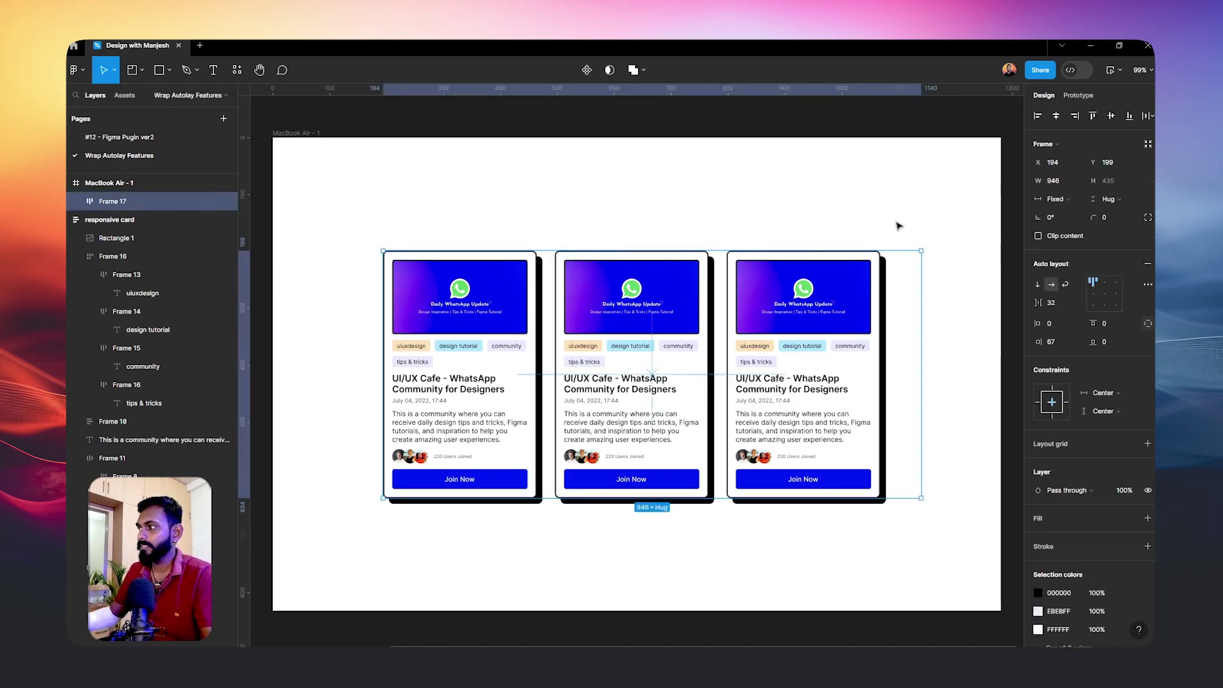
click(1072, 199)
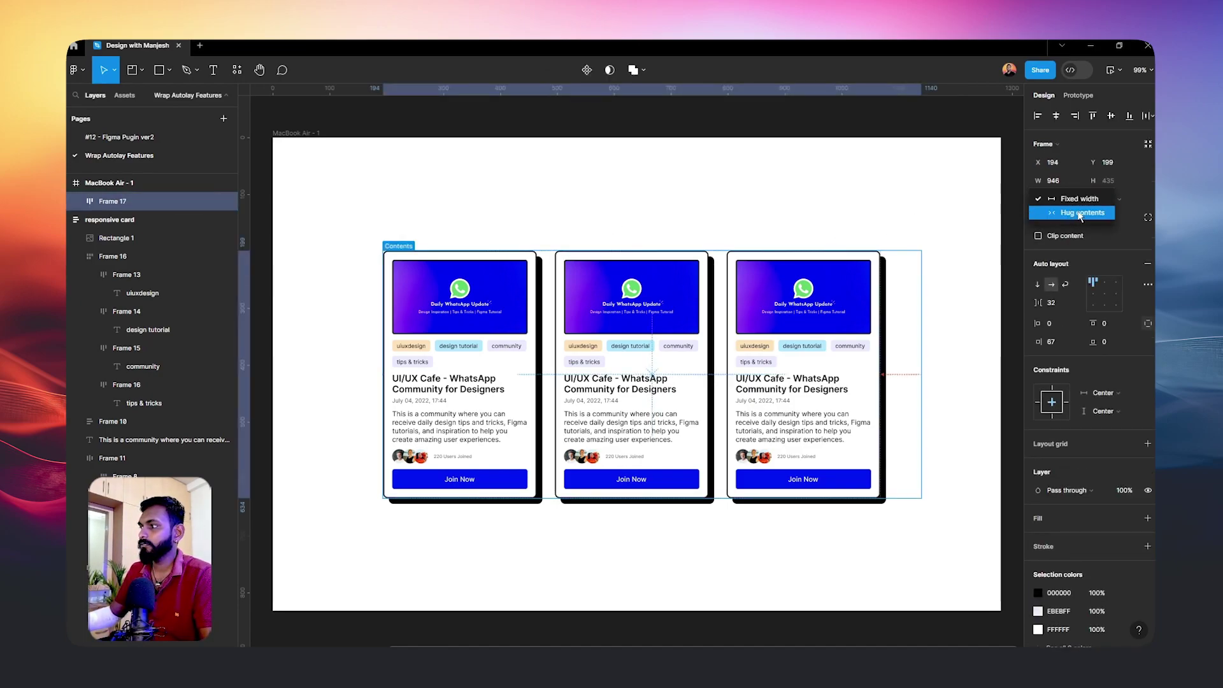
click(1058, 210)
Drag Frame 17's right edge inward to a fixed width so the cards overlap.
click(901, 186)
click(719, 341)
mouse_move(920, 319)
mouse_down()
mouse_move(880, 302)
mouse_move(775, 307)
mouse_up()
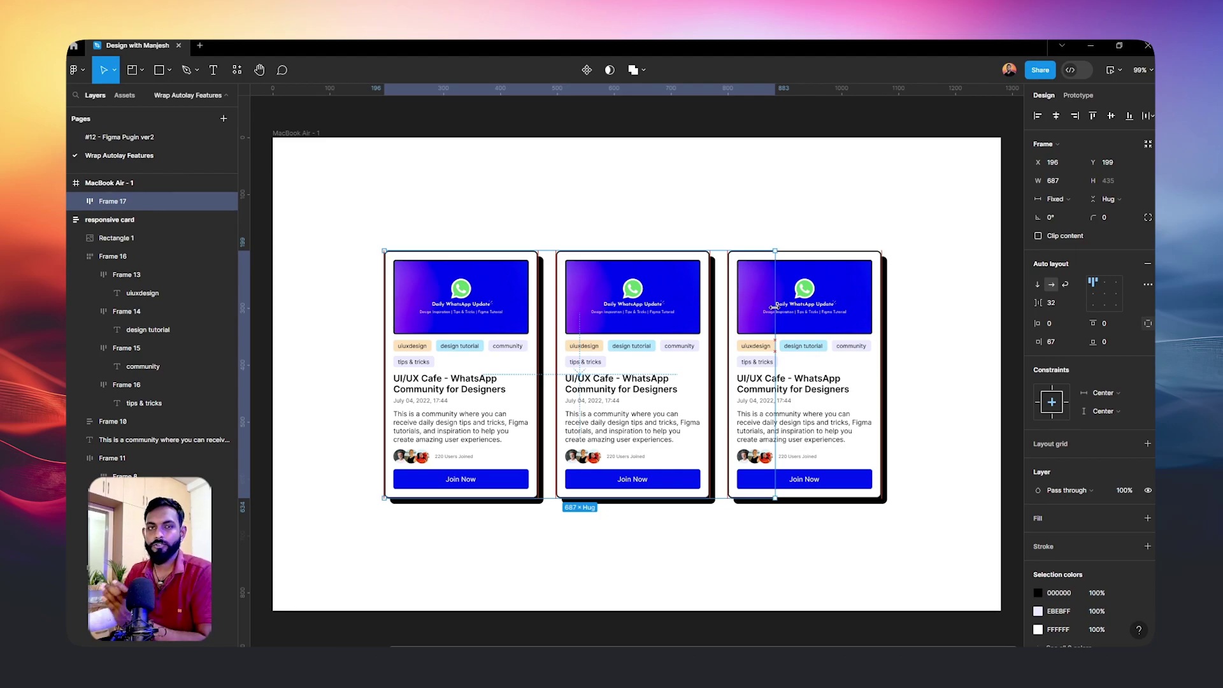
drag(775, 307, 800, 307)
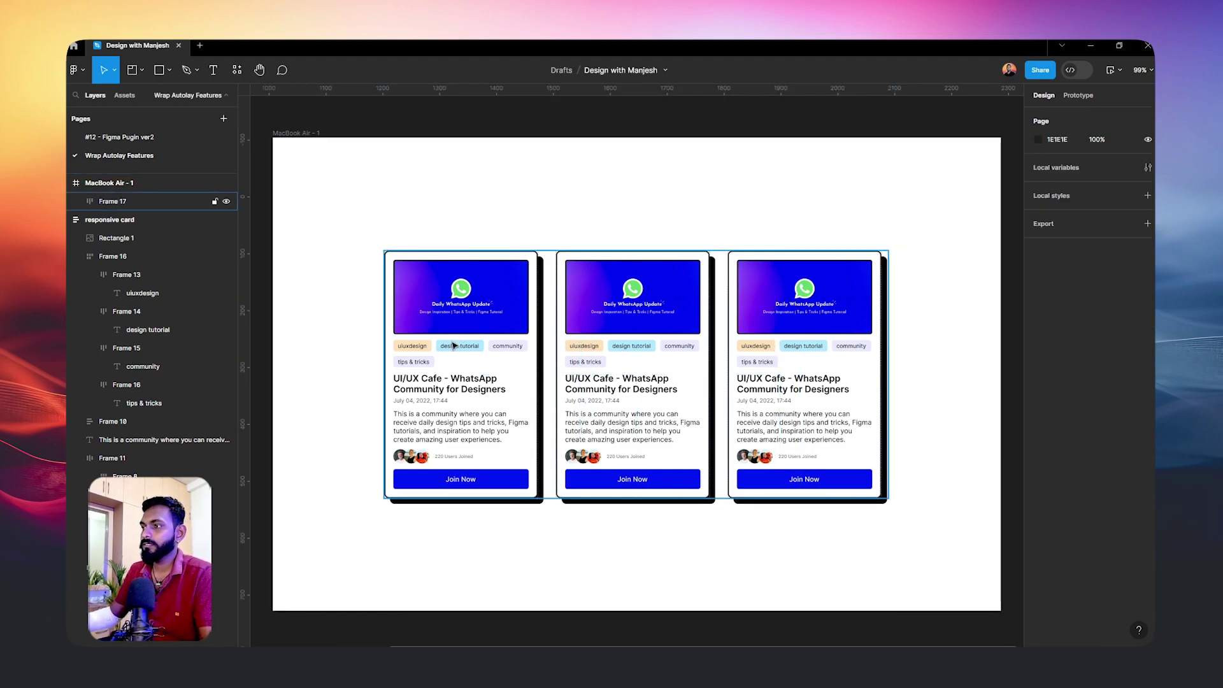
Set the three responsive cards to Fill container width and switch Frame 17 to Wrap.
click(460, 299)
shift+click(610, 319)
shift+click(760, 314)
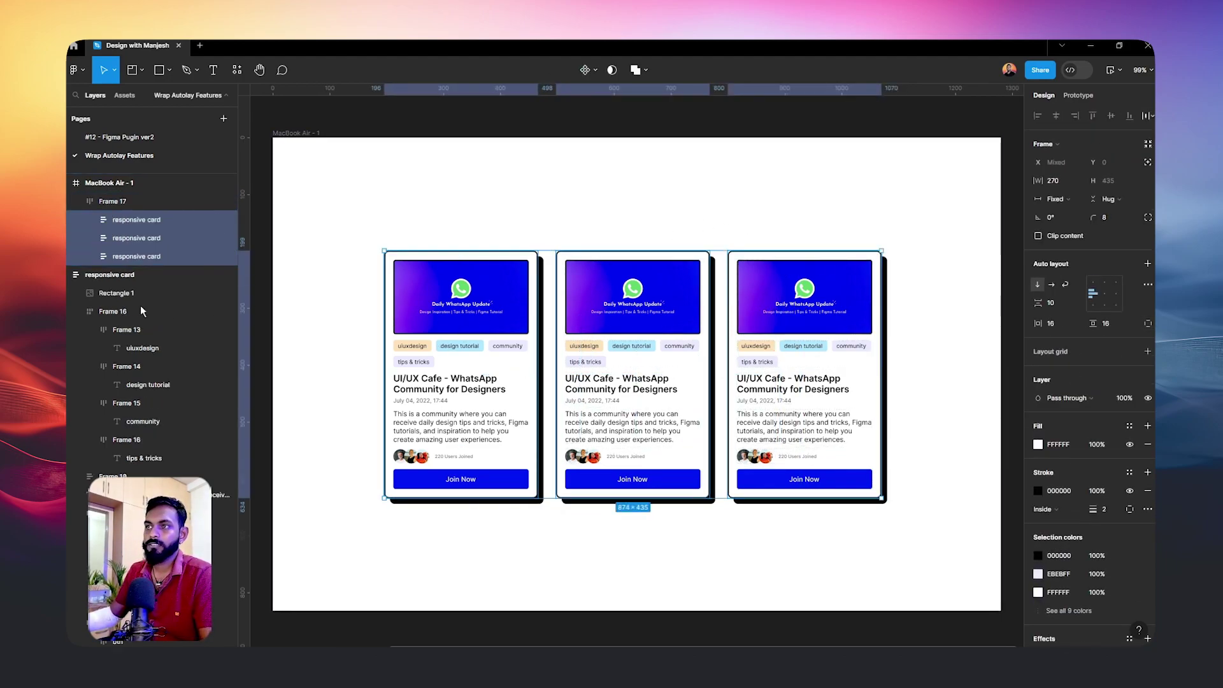
click(1074, 199)
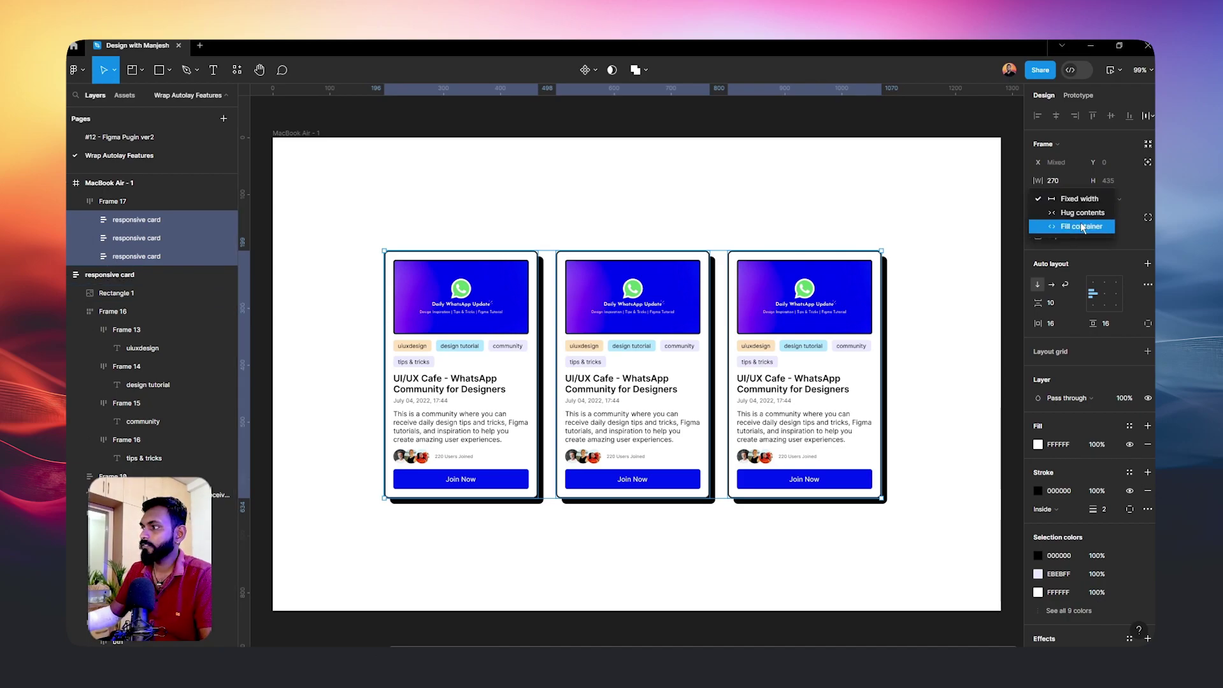
click(1083, 227)
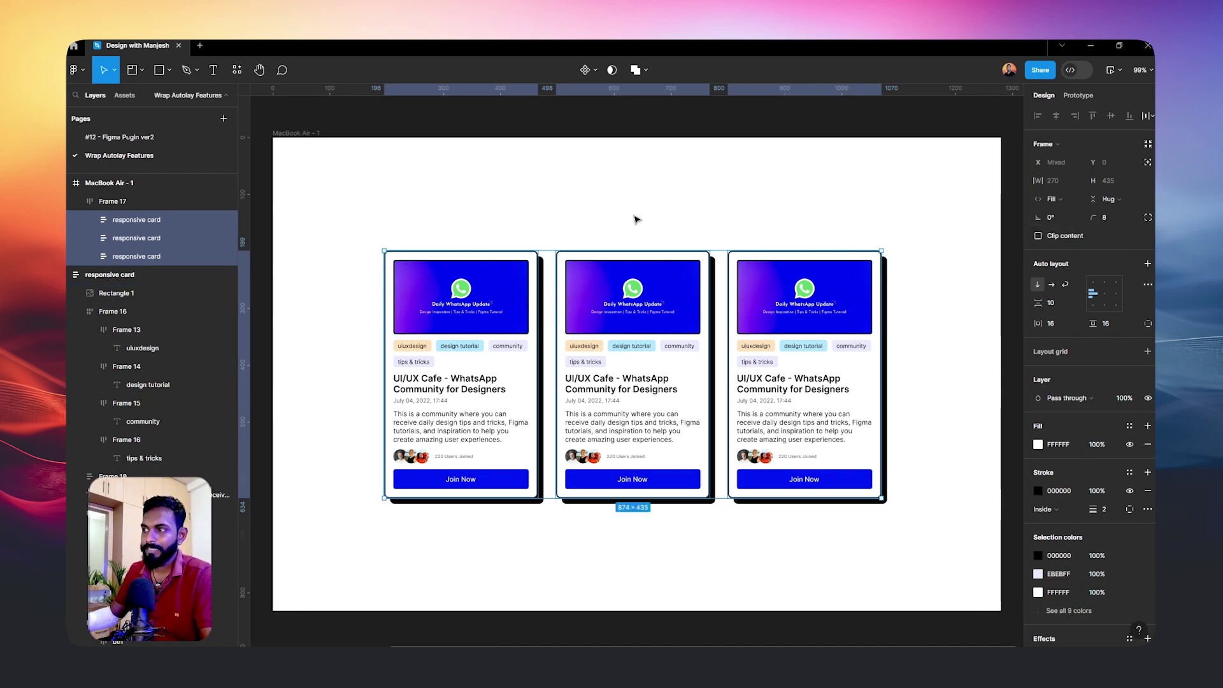
click(124, 203)
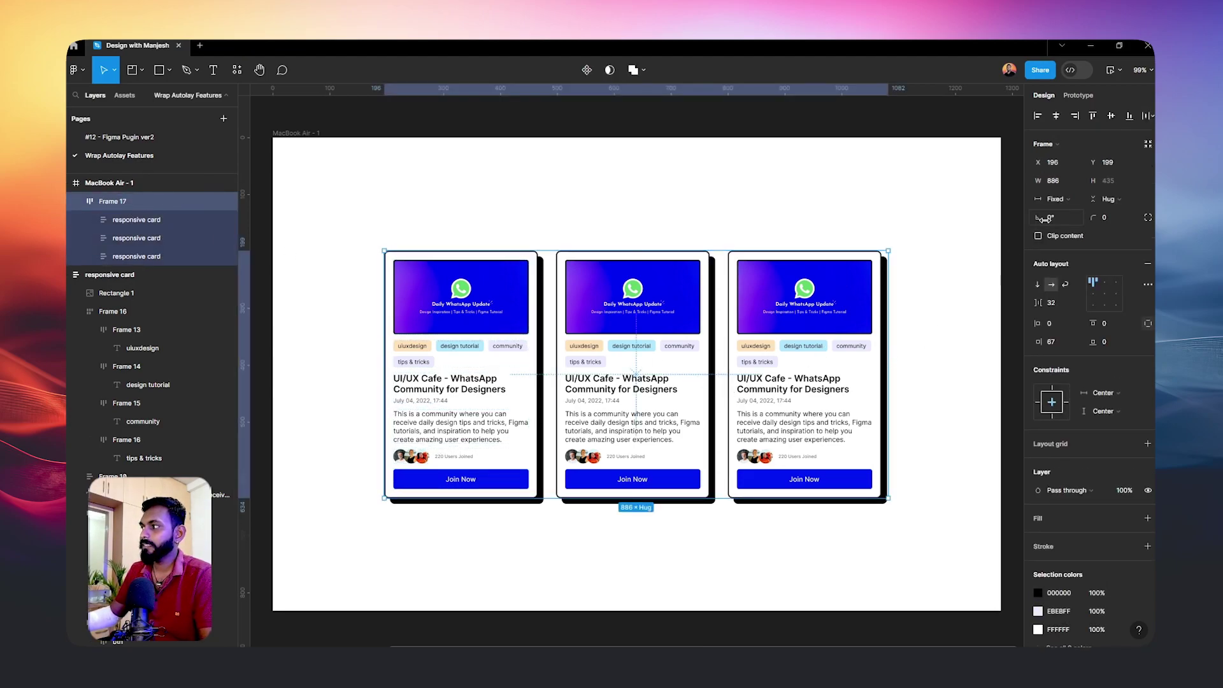
click(1066, 285)
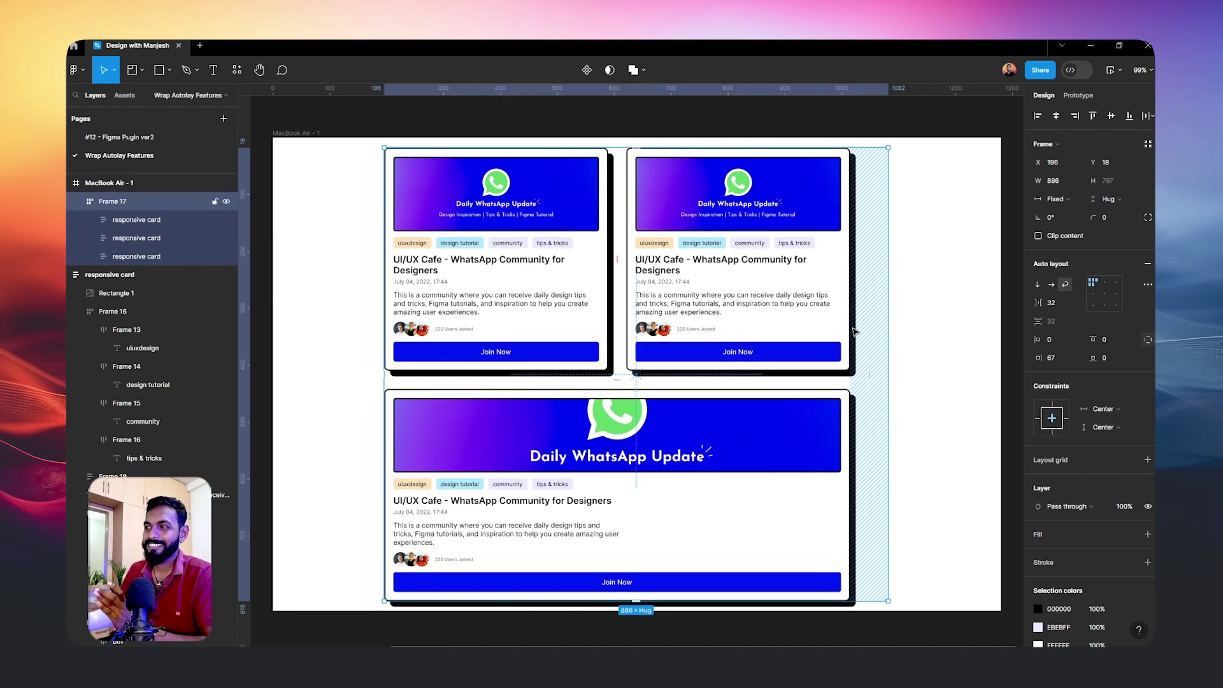
Stretch the MacBook Air frame's bottom edge down to about 1430 tall.
click(308, 129)
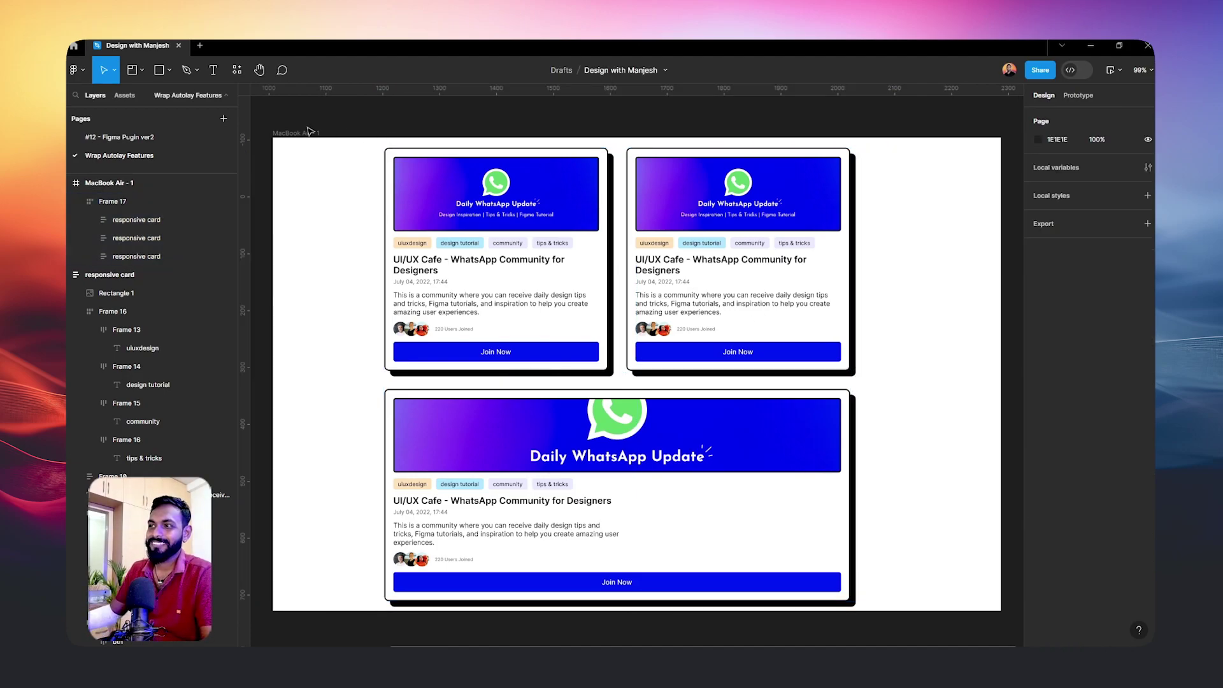
click(308, 131)
key(ctrl+minus)
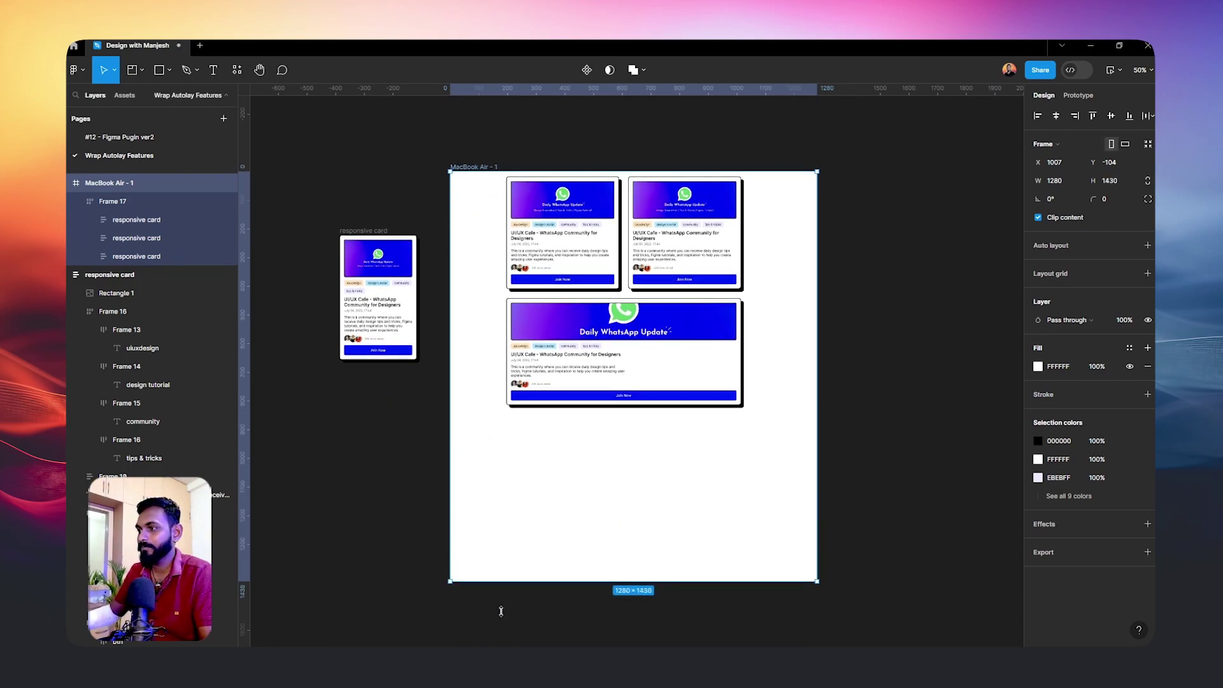
drag(490, 489, 499, 606)
click(316, 495)
Move Frame 17 down near the top with a Top vertical constraint, then zoom to fit.
drag(570, 240, 569, 261)
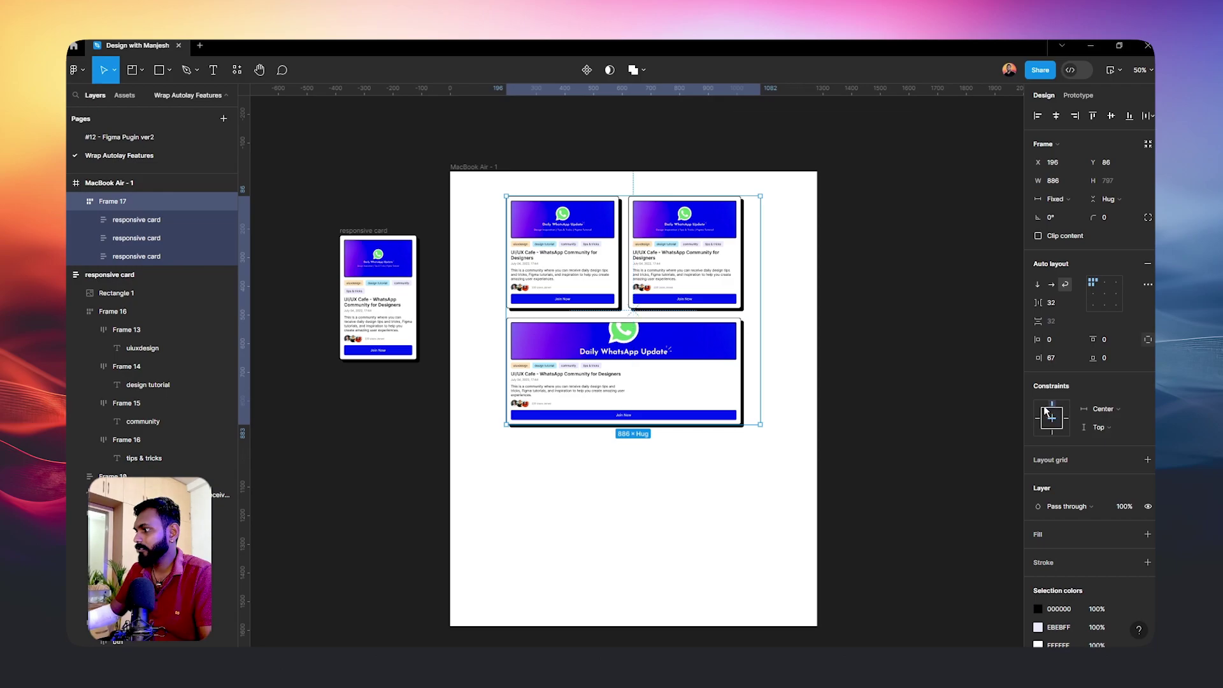
click(803, 328)
click(752, 313)
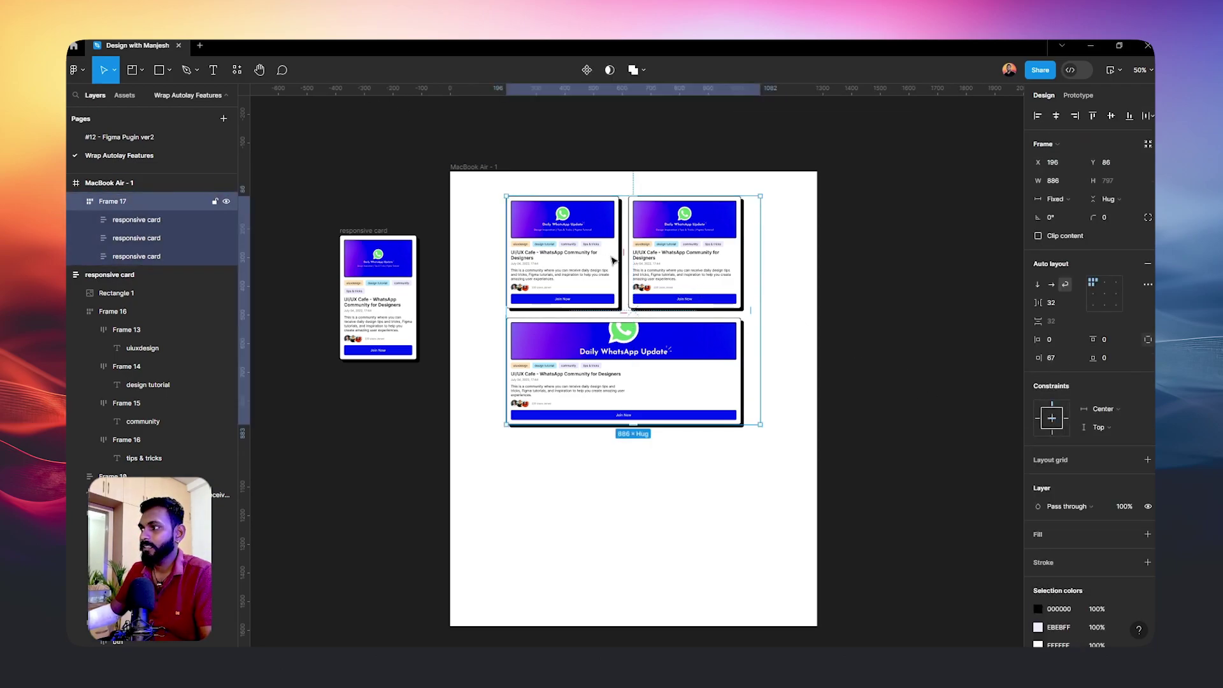
click(467, 166)
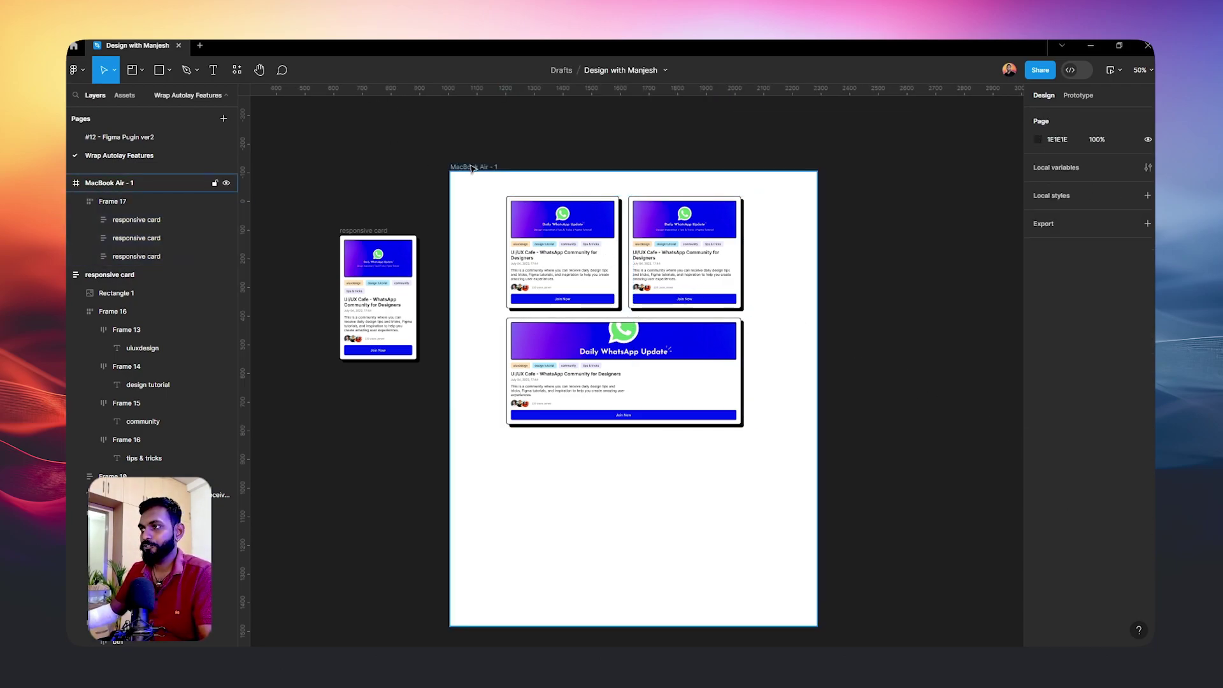
key(shift+2)
key(Escape)
Drag Frame 17 narrower and wider to watch cards reflow, settling at 871 in two rows.
click(673, 268)
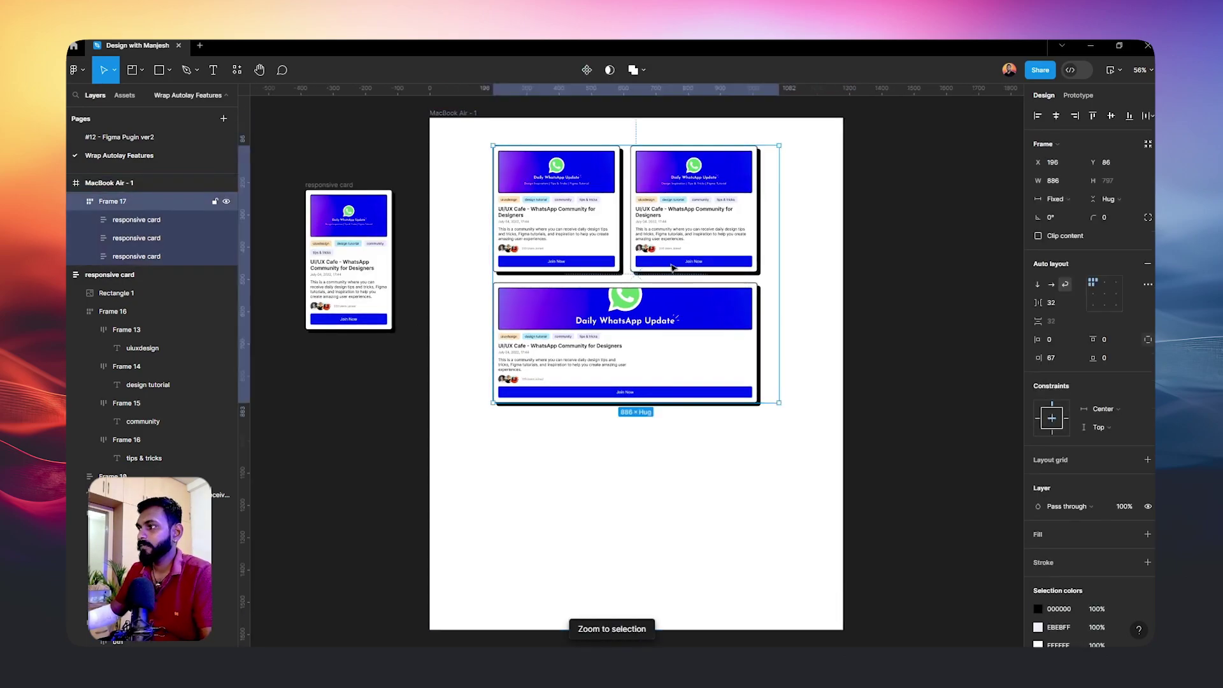
drag(778, 258, 569, 274)
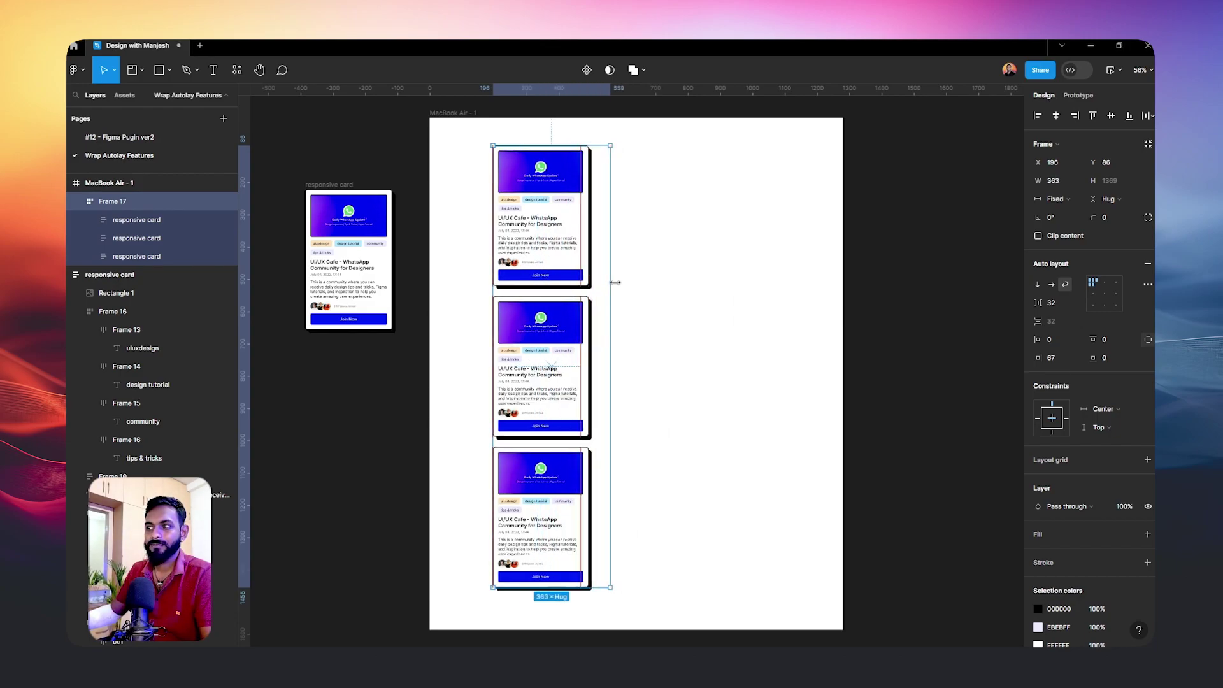
mouse_move(569, 274)
mouse_down()
mouse_move(785, 284)
mouse_move(570, 284)
mouse_move(885, 318)
mouse_move(854, 316)
mouse_up()
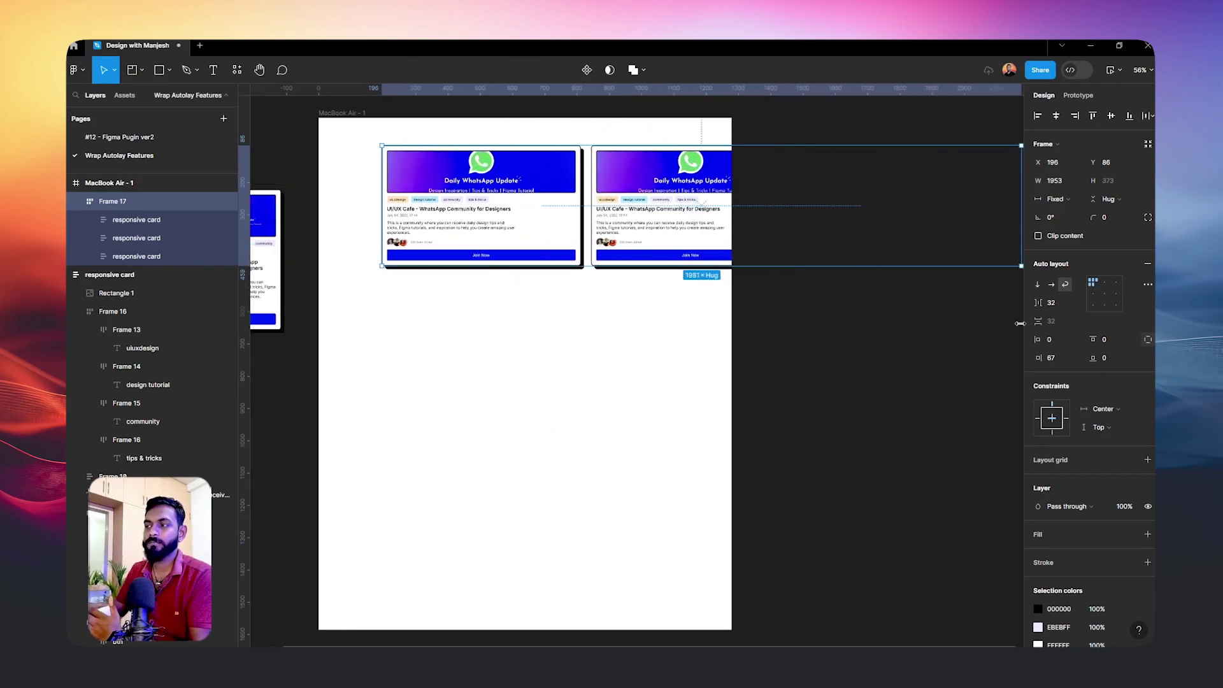
mouse_move(853, 316)
mouse_down()
mouse_move(922, 321)
mouse_move(582, 326)
mouse_up()
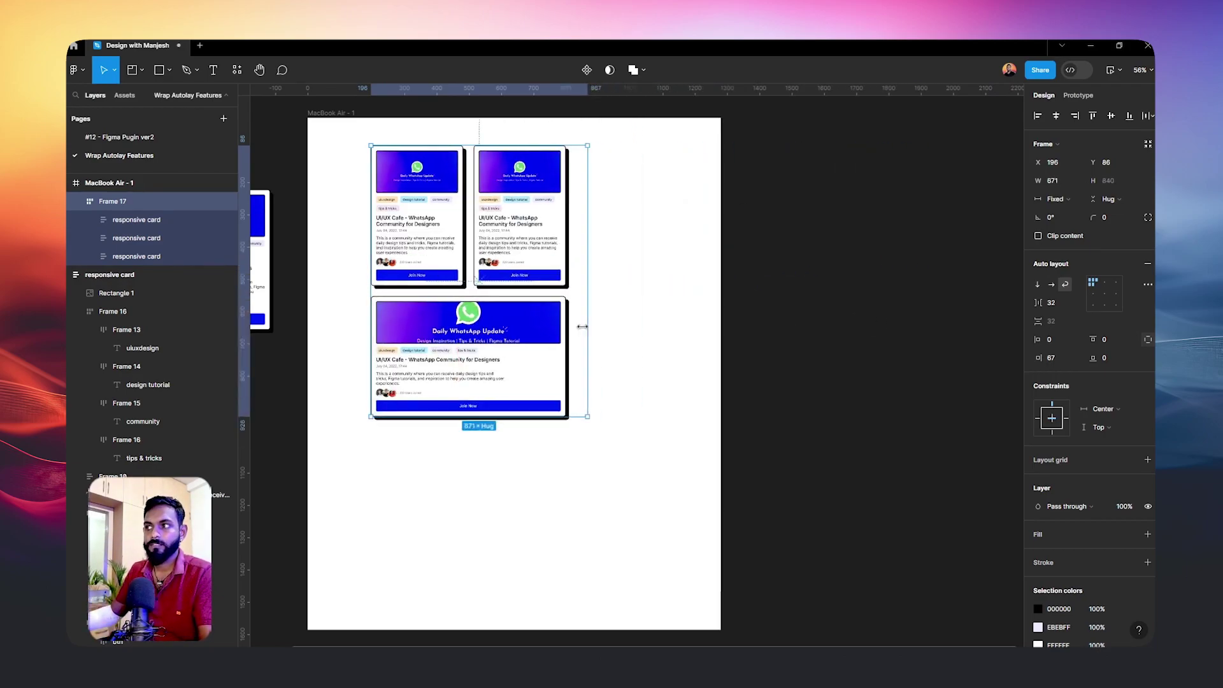
click(514, 230)
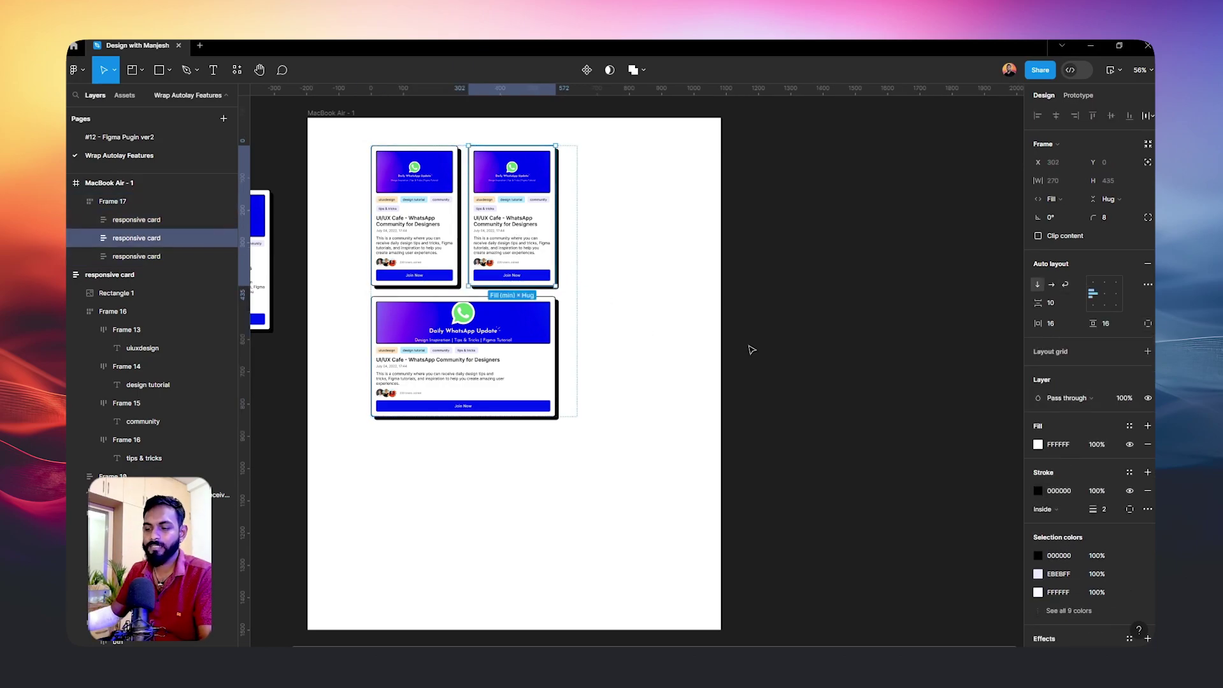
Duplicate the second card into a fourth and set Frame 17's width to Hug.
key(ctrl+d)
key(Escape)
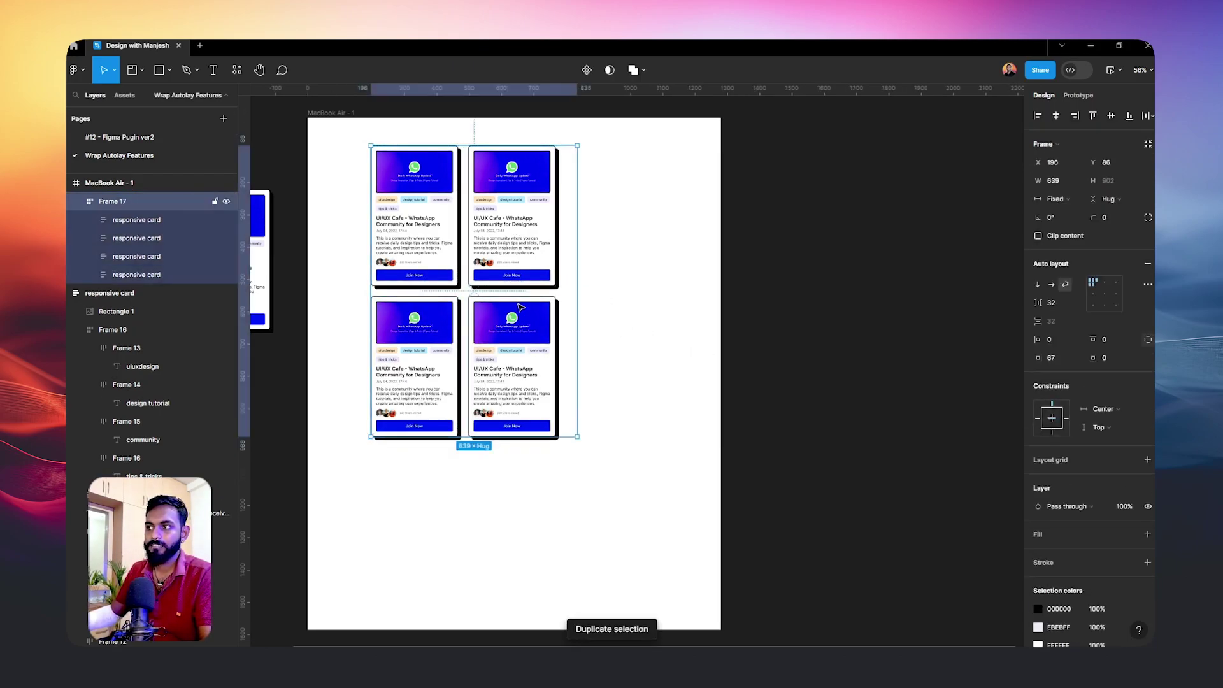
click(1061, 199)
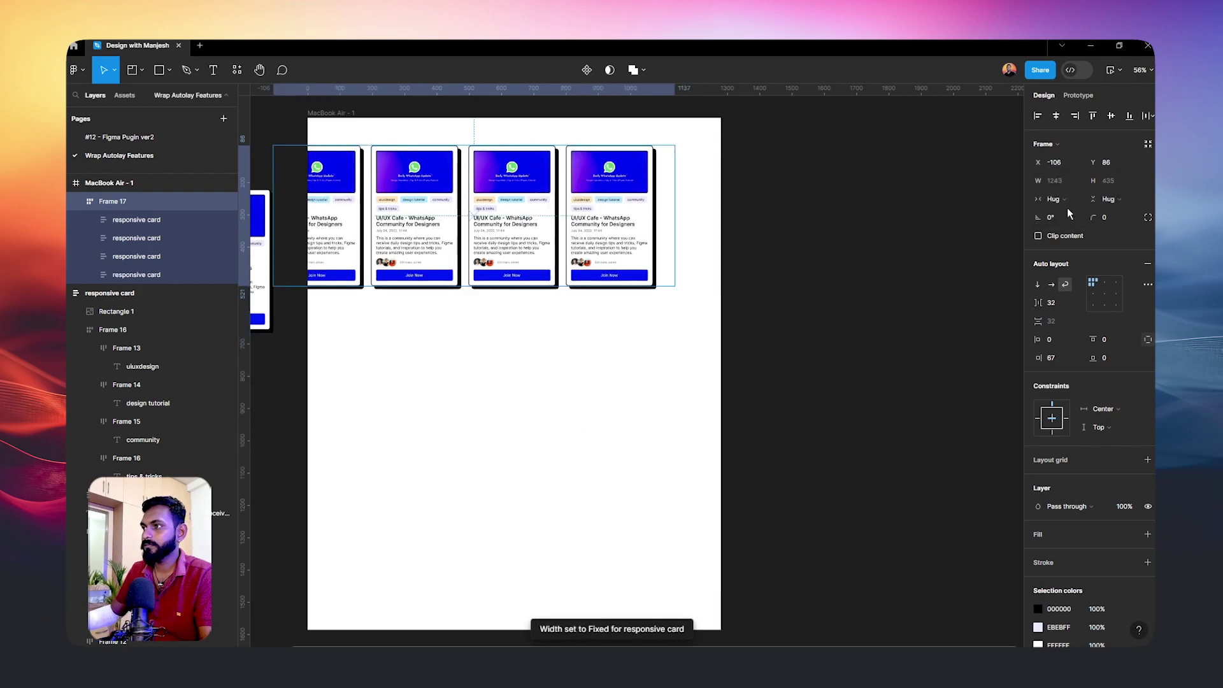
Resize Frame 17 until the four cards form a two-by-two grid, then fit the view.
drag(675, 217, 493, 256)
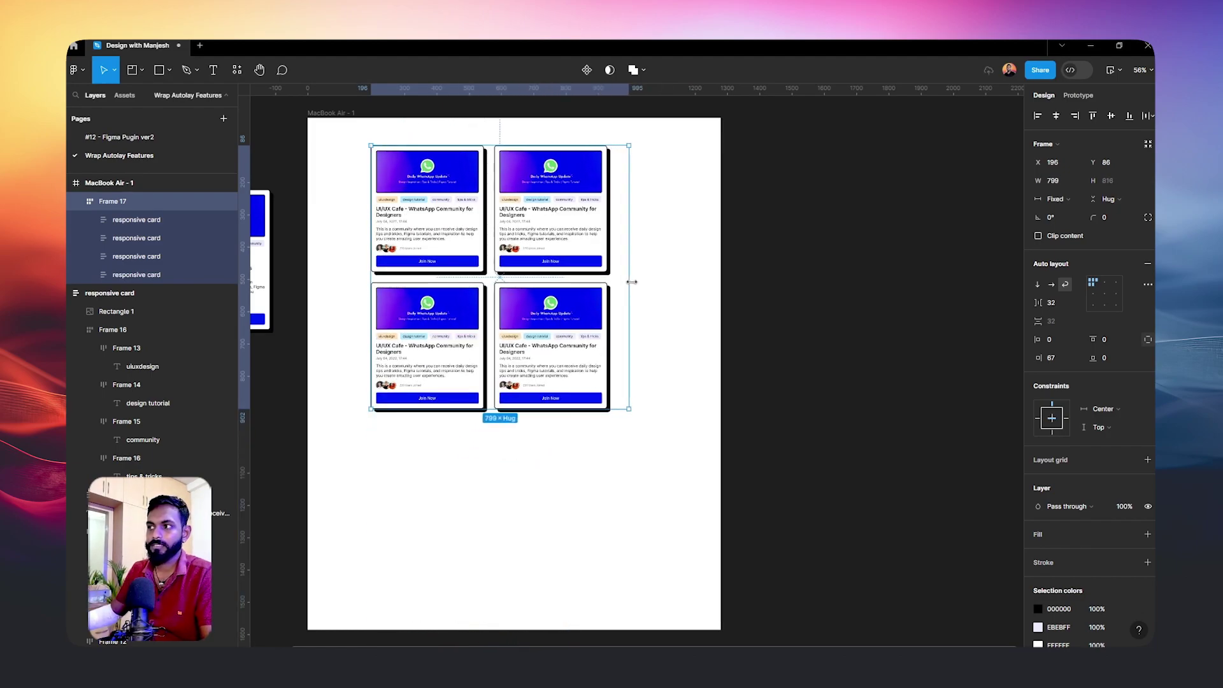
click(683, 289)
drag(493, 255, 827, 338)
key(shift+1)
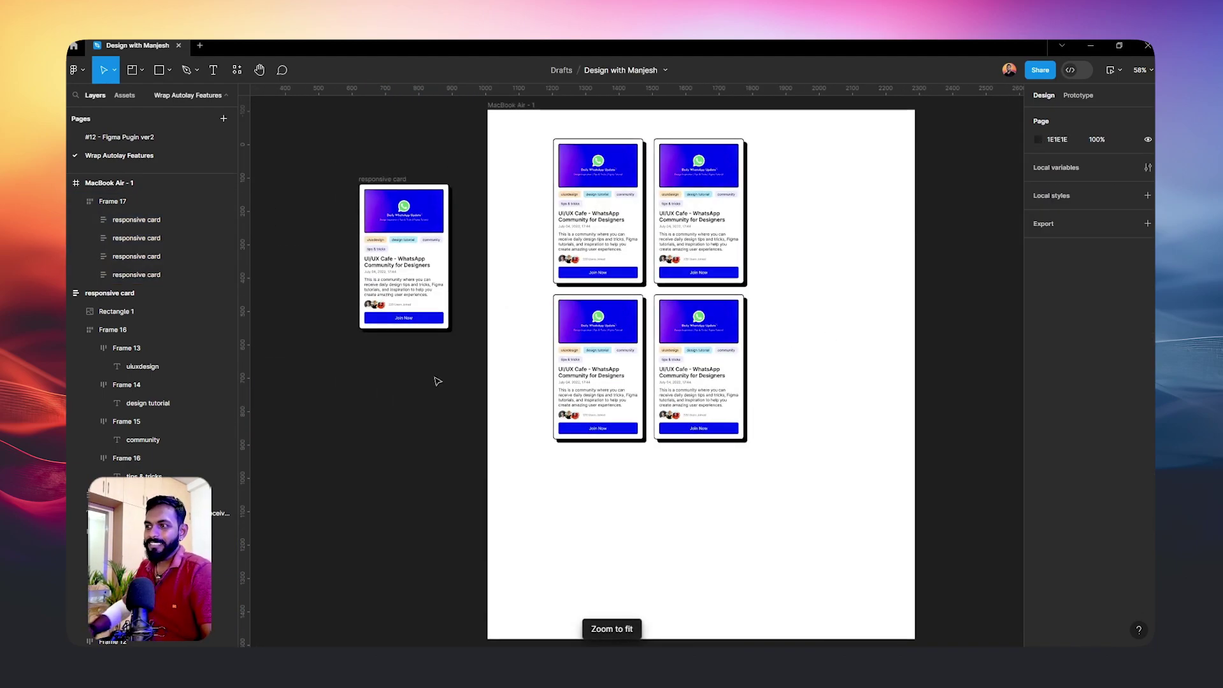